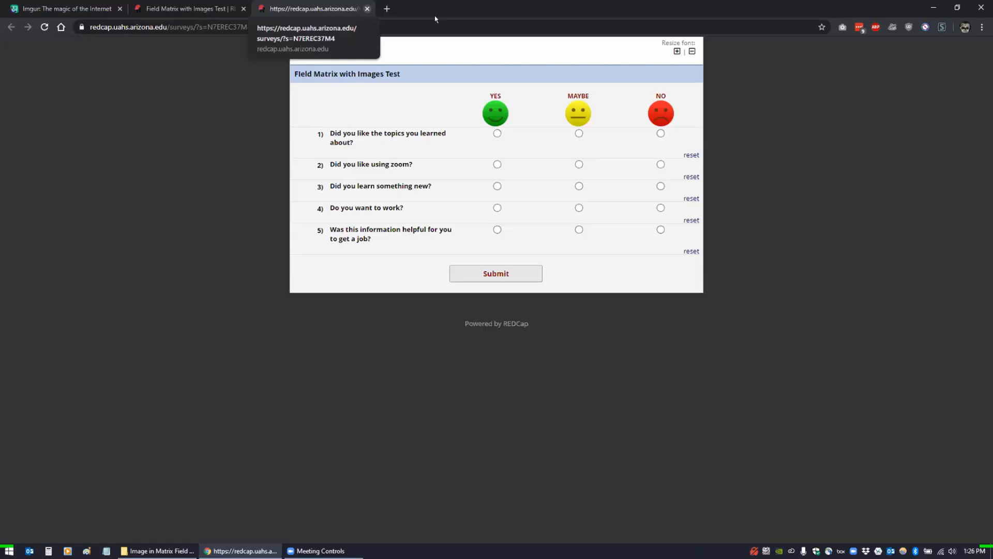
- Close the survey tab, open the UArizona Diabetes Prevention Program Enrollment project, and show the face-images folder
{"action": "left_click", "coordinate": [367, 9]}
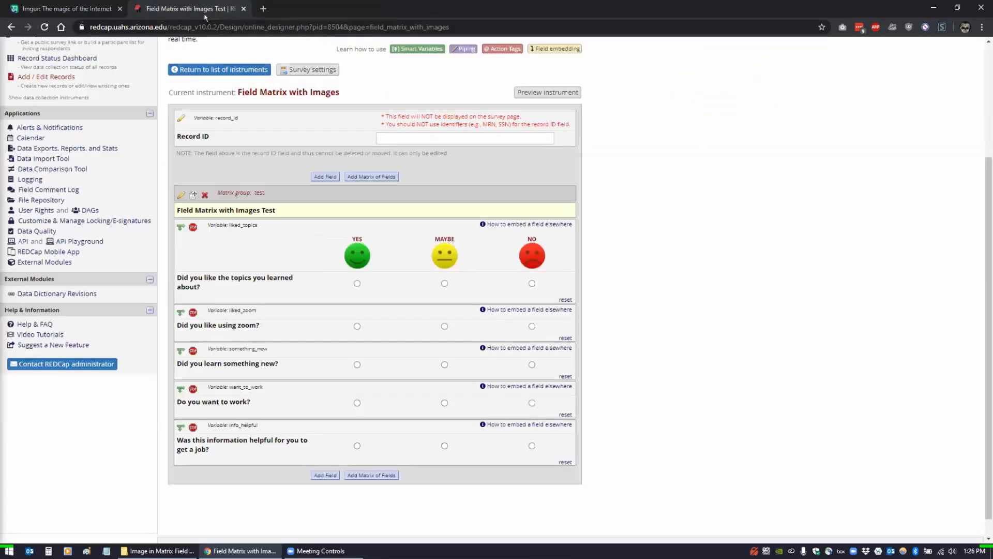
{"action": "scroll", "coordinate": [31, 124], "scroll_direction": "up", "scroll_amount": 3}
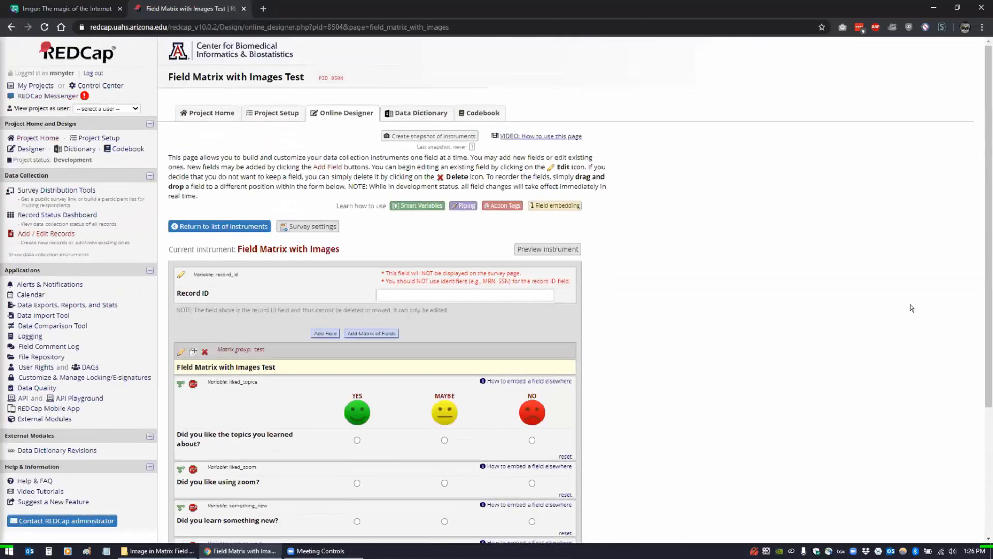
{"action": "left_click", "coordinate": [30, 137]}
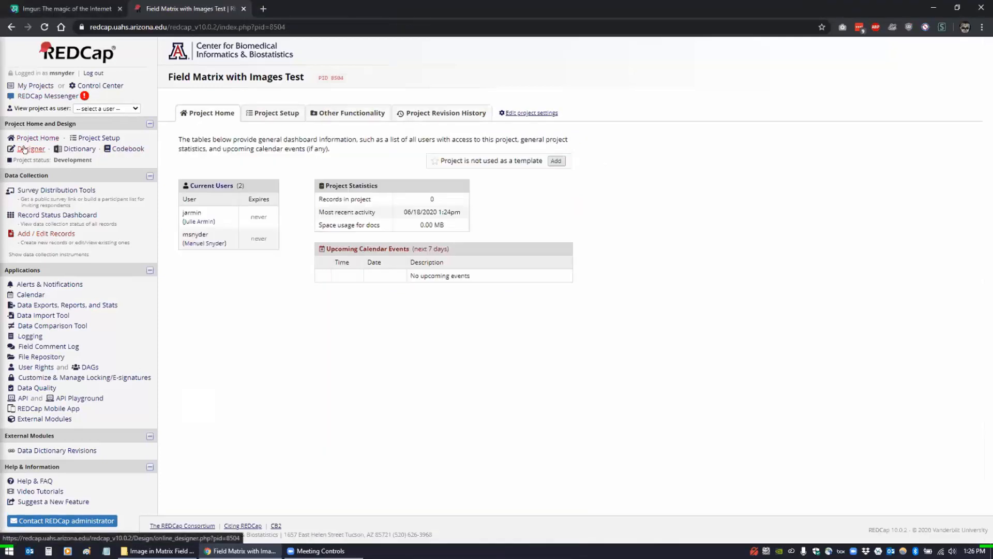
{"action": "left_click", "coordinate": [35, 86]}
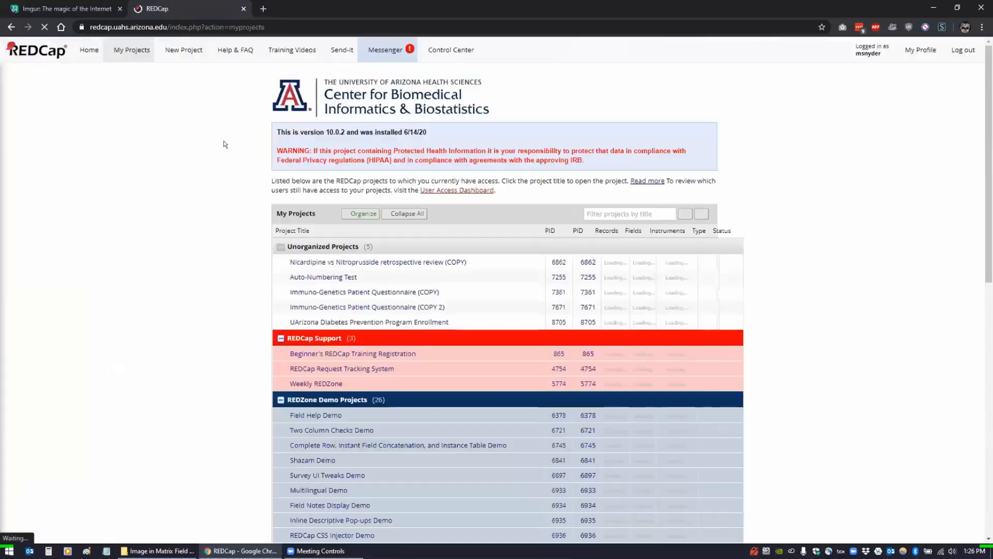
{"action": "left_click", "coordinate": [331, 323]}
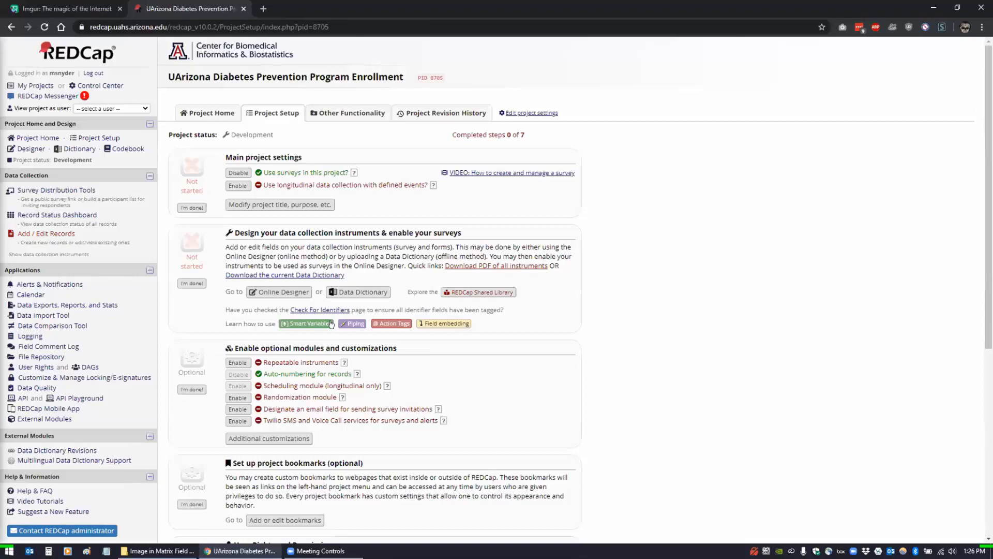
{"action": "left_click", "coordinate": [156, 550]}
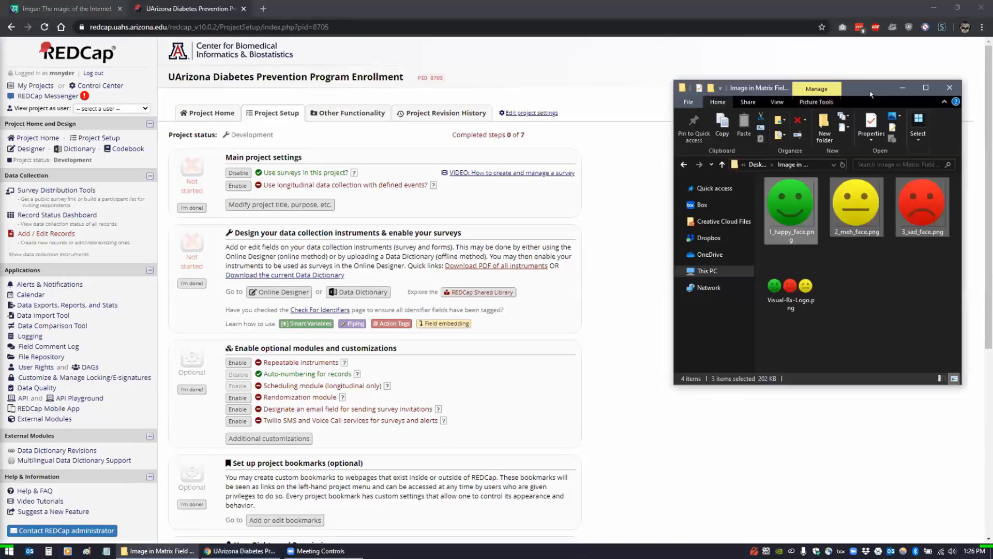
- Close the face-images folder and bring up Acrobat's page-fit options for the Enrollment Form PDF
{"action": "left_click", "coordinate": [949, 88]}
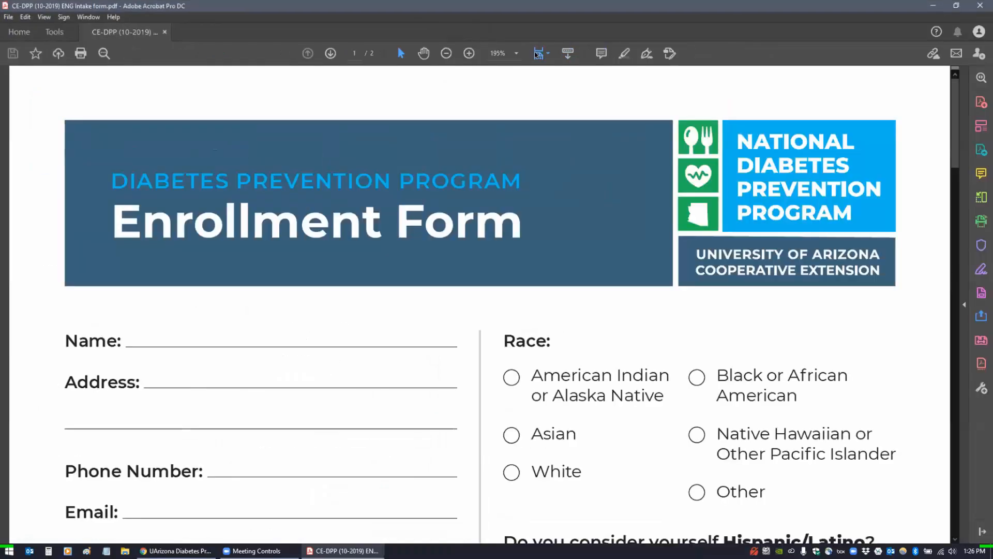
{"action": "left_click", "coordinate": [538, 53]}
- View both Enrollment Form PDF pages at Fit One Full Page, then restore the Acrobat window down
{"action": "left_click", "coordinate": [552, 83]}
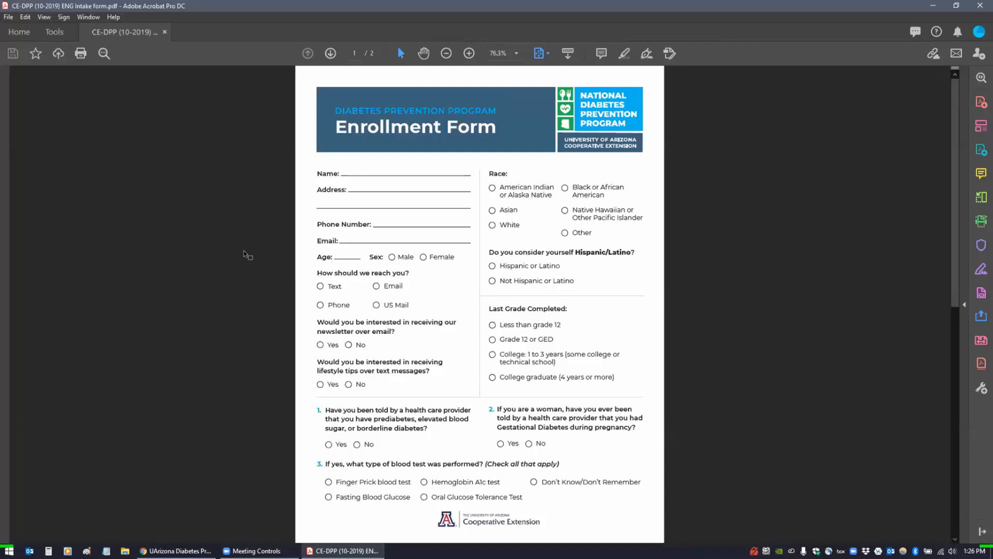
{"action": "scroll", "coordinate": [244, 250], "scroll_direction": "down", "scroll_amount": 1}
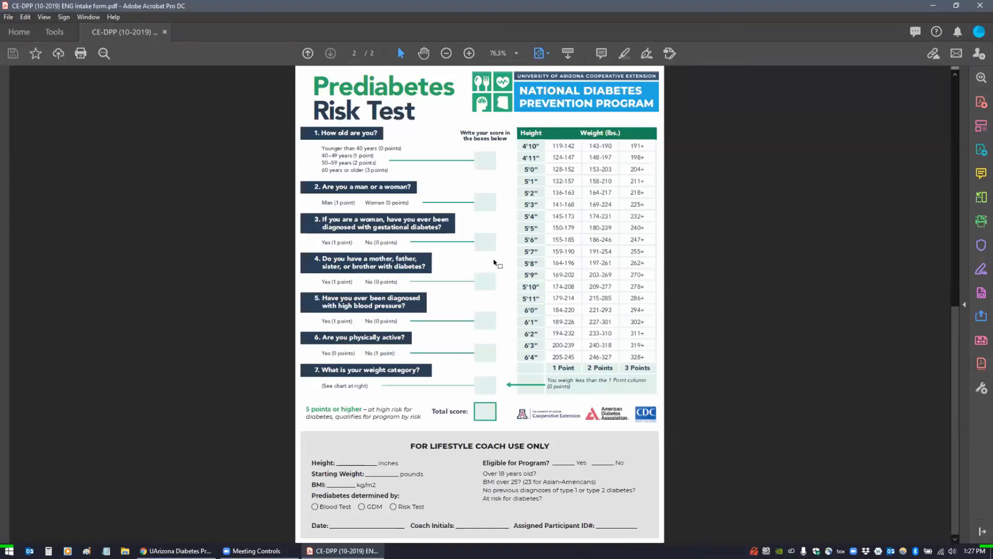
{"action": "scroll", "coordinate": [496, 264], "scroll_direction": "up", "scroll_amount": 3}
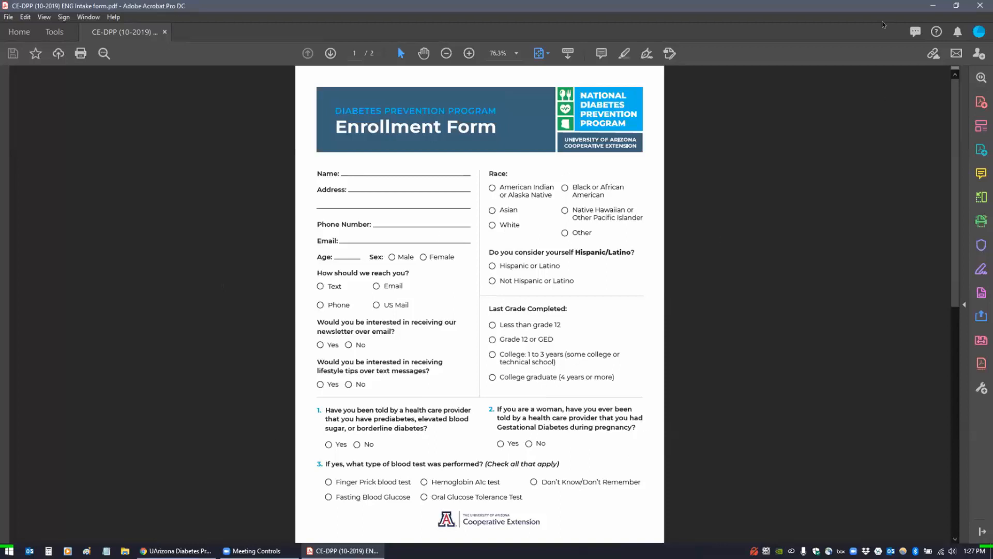
{"action": "left_click", "coordinate": [956, 5]}
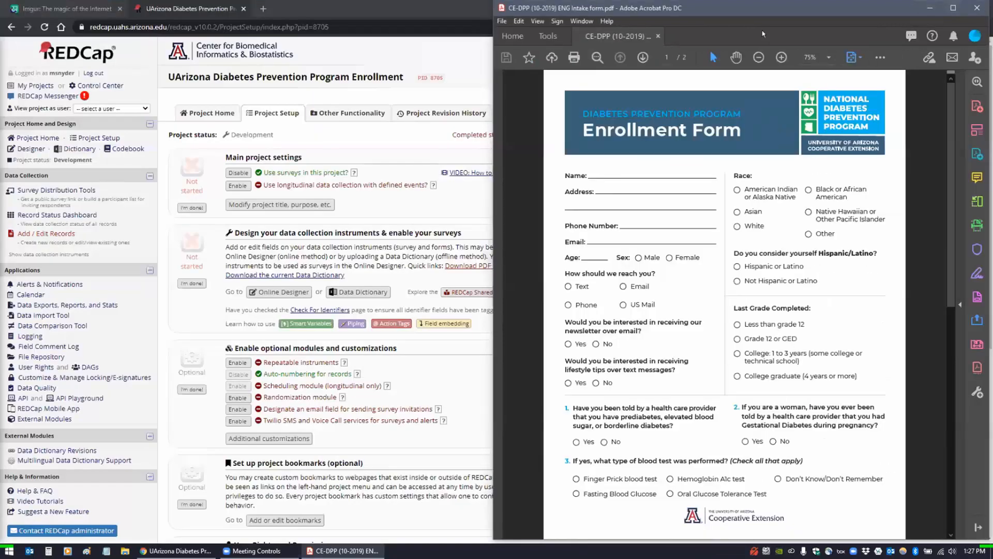
- Drag the Acrobat window aside so REDCap's project setup page fills the screen
{"action": "left_click_drag", "start_coordinate": [763, 8], "coordinate": [992, 34]}
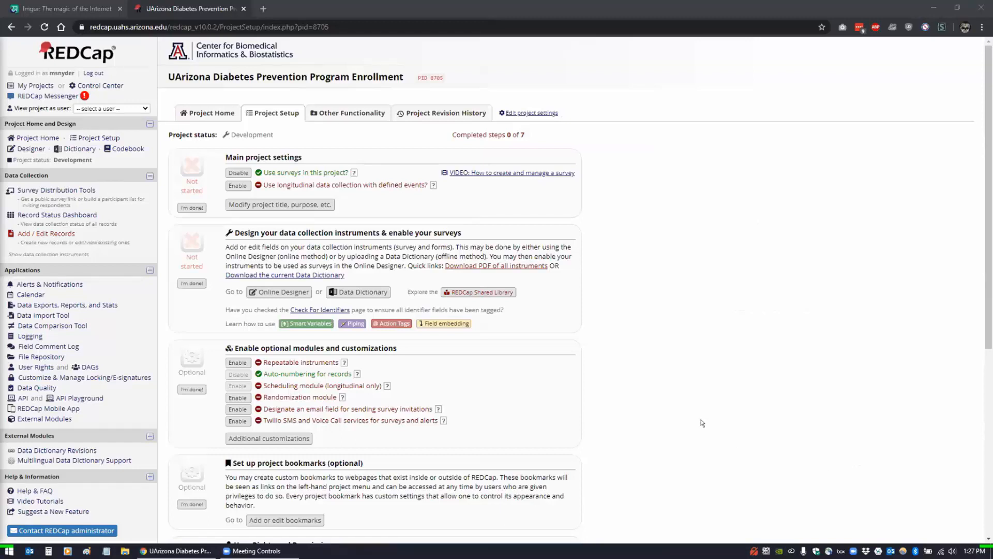
- Open the DPP Enrollment Form instrument in the Online Designer
{"action": "left_click", "coordinate": [24, 150]}
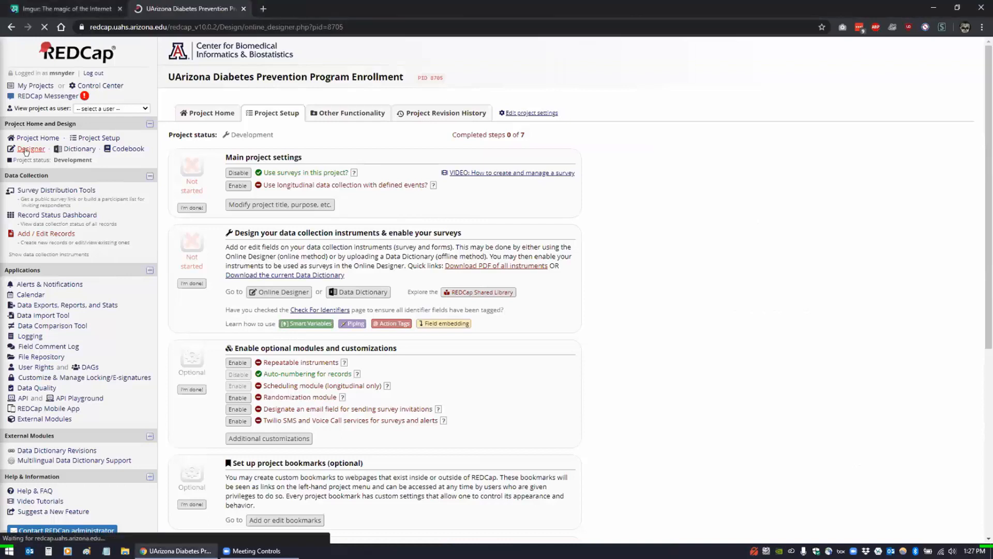
{"action": "left_click", "coordinate": [221, 257]}
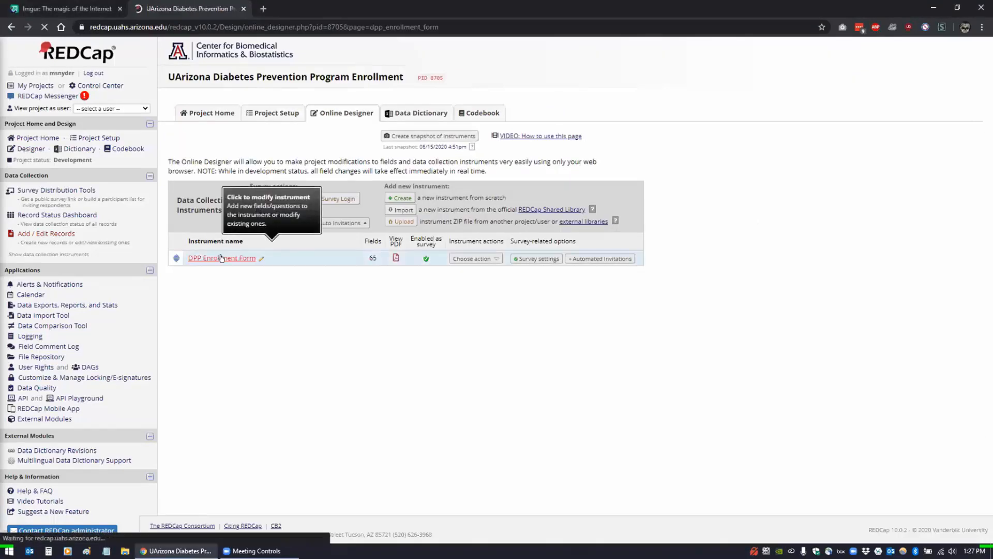
{"action": "scroll", "coordinate": [616, 328], "scroll_direction": "down", "scroll_amount": 4}
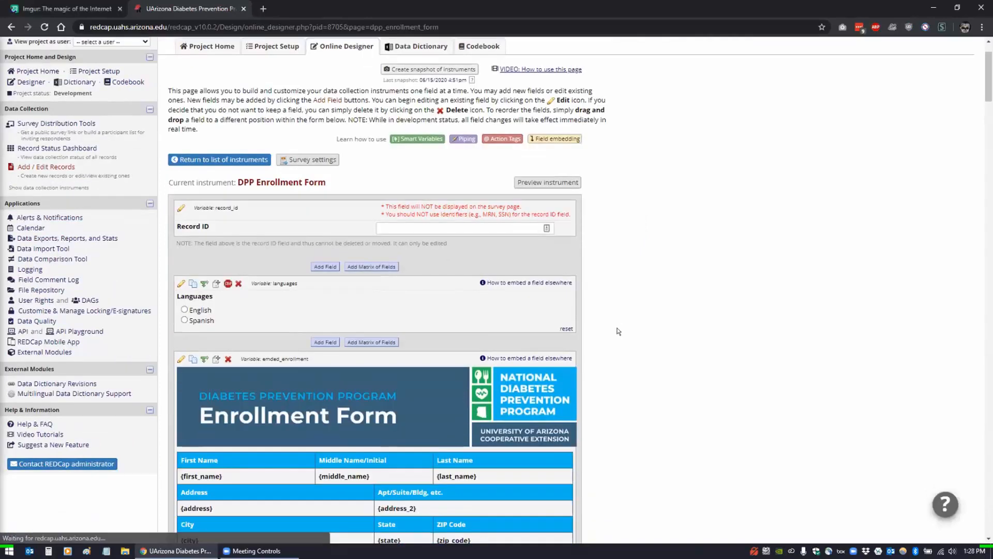
{"action": "scroll", "coordinate": [617, 331], "scroll_direction": "down", "scroll_amount": 3}
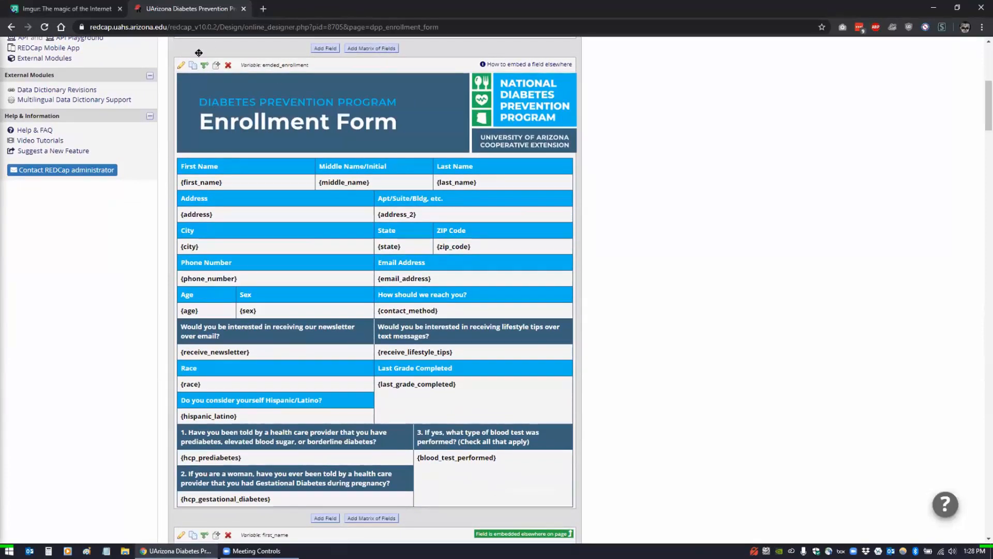
- Open and close the embedded enrollment field's settings, then scroll to the Prediabetes Risk Test questions
{"action": "left_click", "coordinate": [181, 64]}
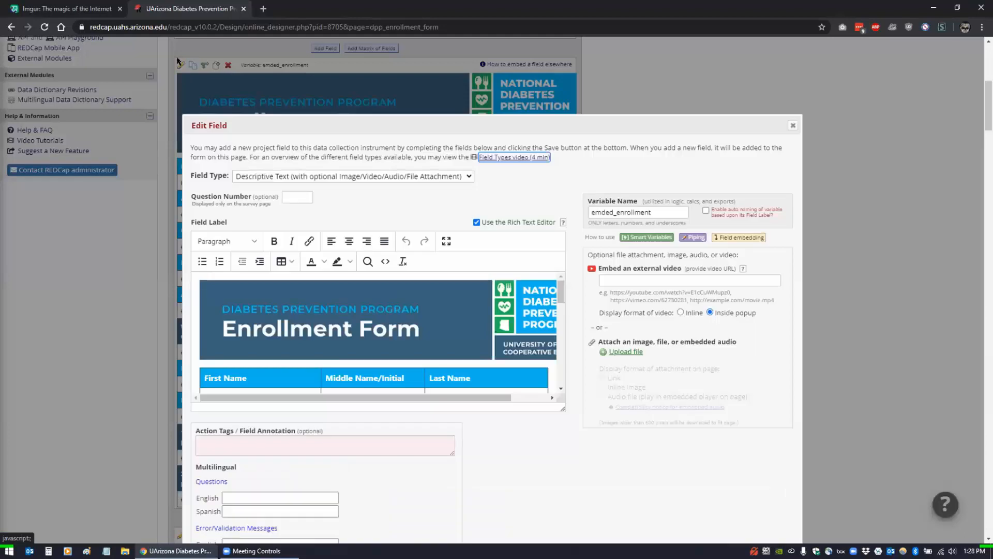
{"action": "left_click", "coordinate": [792, 126]}
{"action": "scroll", "coordinate": [697, 245], "scroll_direction": "down", "scroll_amount": 2}
{"action": "scroll", "coordinate": [628, 317], "scroll_direction": "down", "scroll_amount": 15}
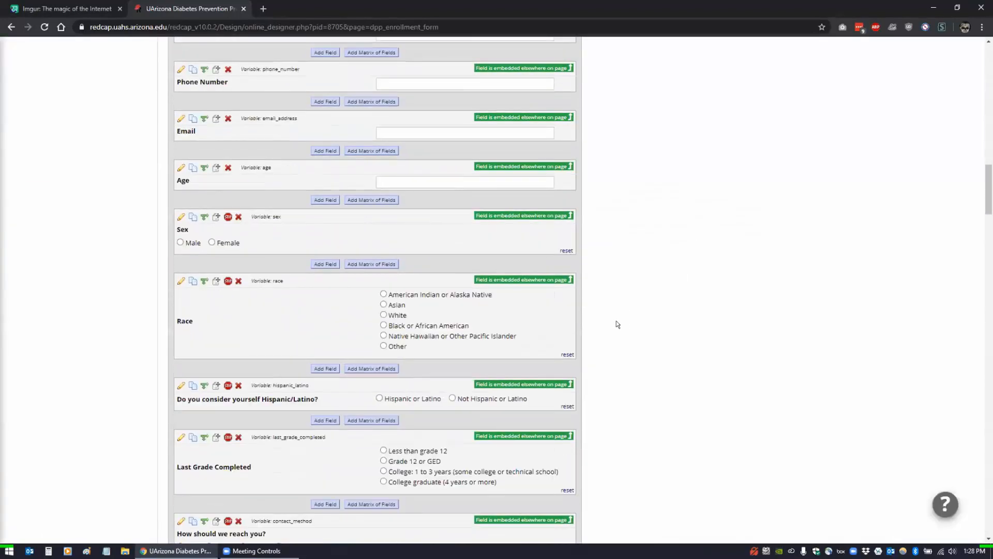
{"action": "scroll", "coordinate": [612, 324], "scroll_direction": "down", "scroll_amount": 10}
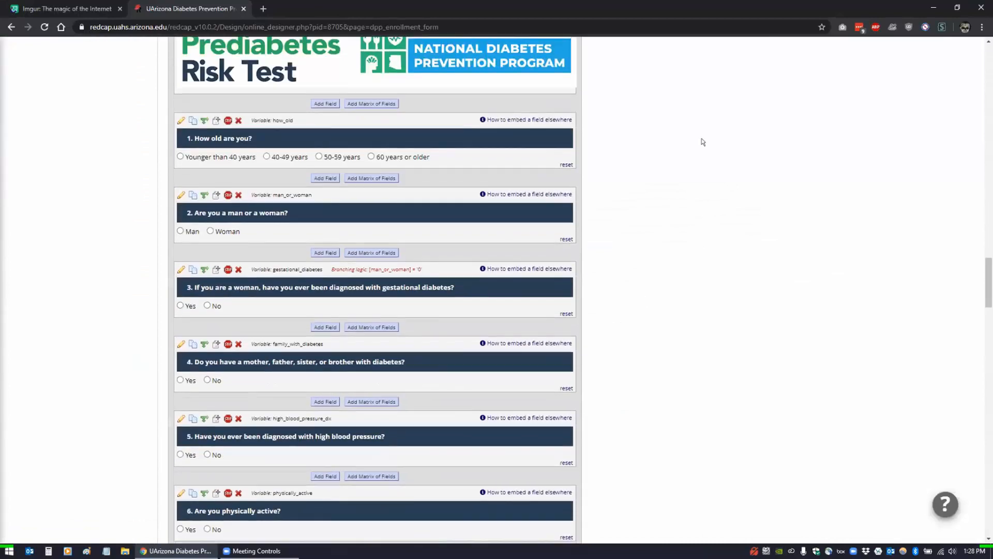
{"action": "left_click", "coordinate": [526, 118]}
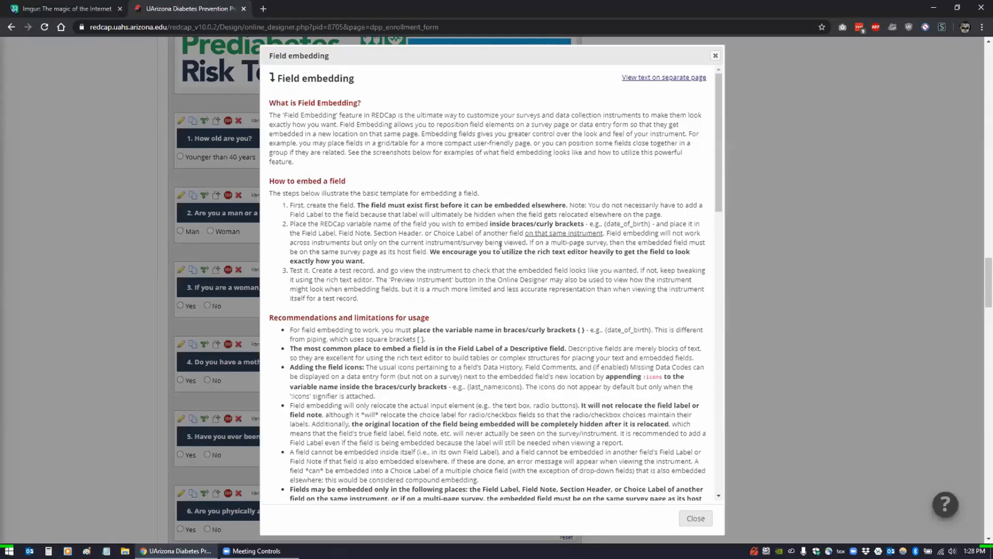
{"action": "scroll", "coordinate": [494, 252], "scroll_direction": "down", "scroll_amount": 4}
{"action": "scroll", "coordinate": [494, 252], "scroll_direction": "down", "scroll_amount": 6}
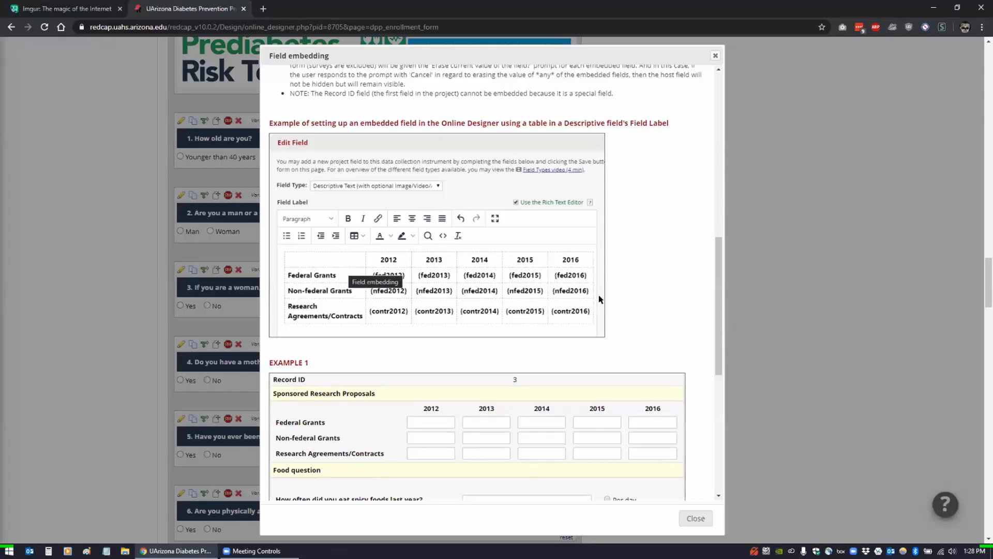
{"action": "scroll", "coordinate": [595, 258], "scroll_direction": "down", "scroll_amount": 1}
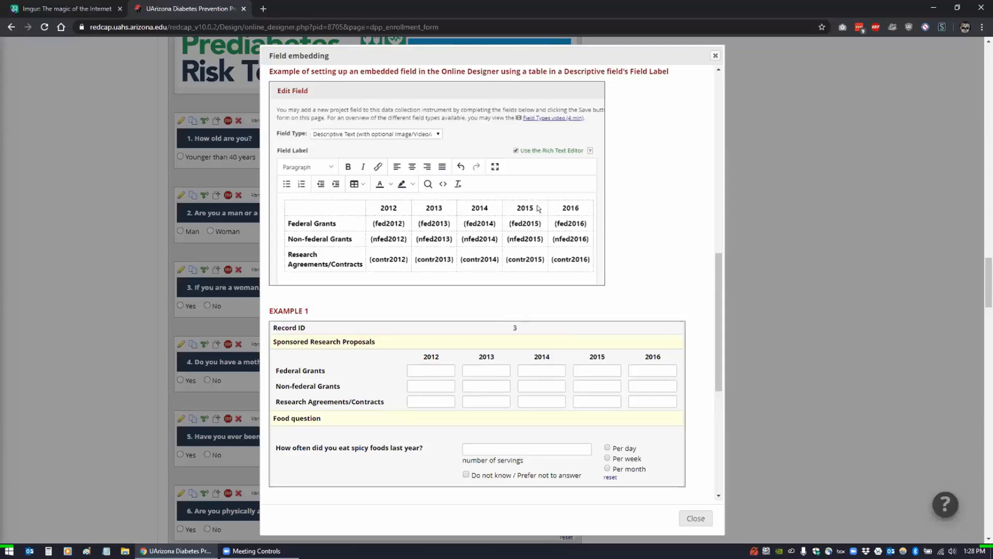
{"action": "scroll", "coordinate": [610, 243], "scroll_direction": "down", "scroll_amount": 2}
{"action": "scroll", "coordinate": [612, 243], "scroll_direction": "down", "scroll_amount": 5}
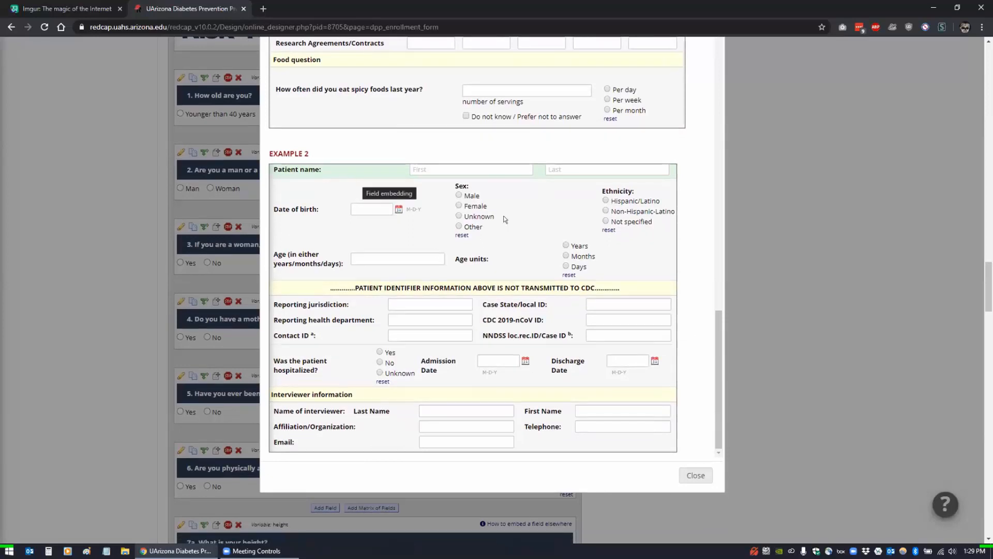
{"action": "left_click", "coordinate": [691, 480]}
{"action": "scroll", "coordinate": [713, 431], "scroll_direction": "up", "scroll_amount": 15}
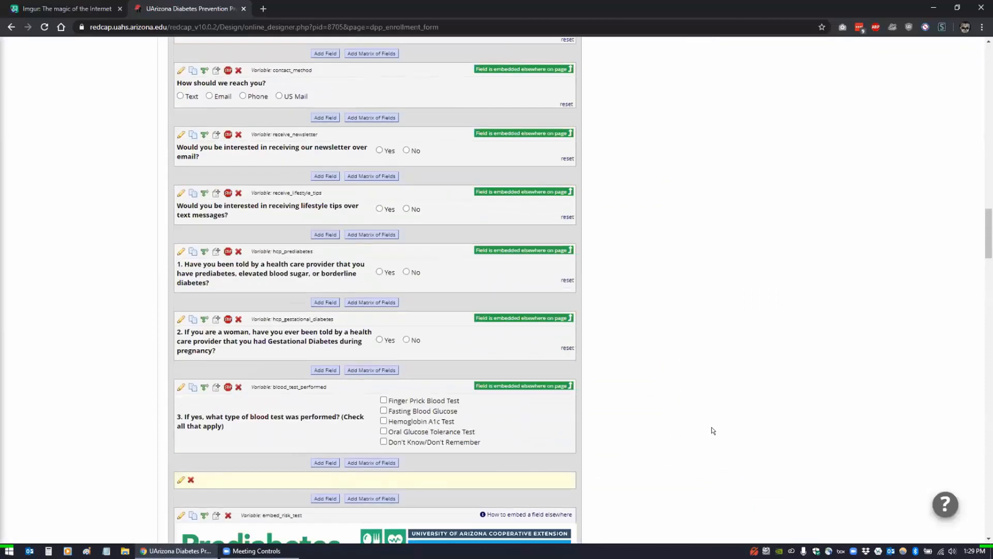
{"action": "scroll", "coordinate": [713, 430], "scroll_direction": "up", "scroll_amount": 20}
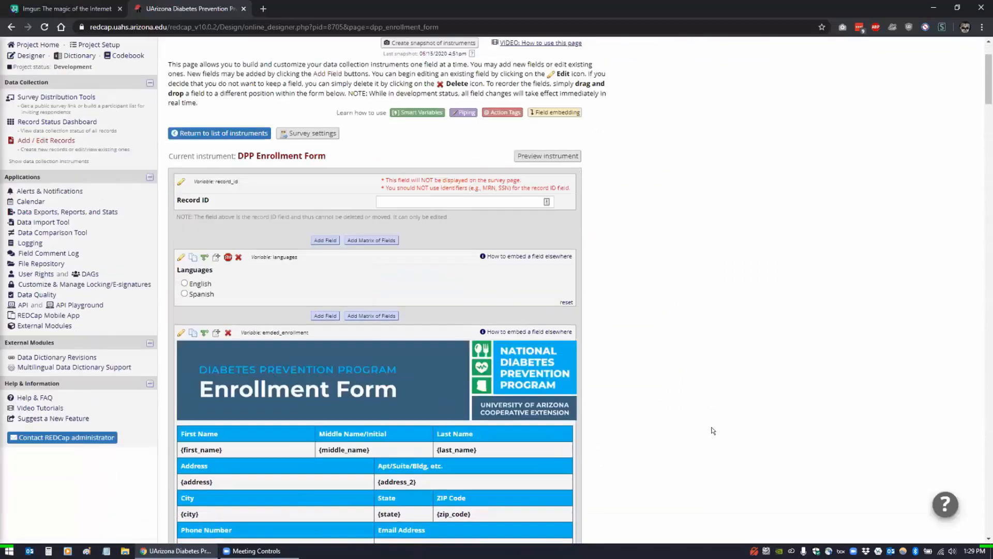
{"action": "scroll", "coordinate": [384, 164], "scroll_direction": "down", "scroll_amount": 4}
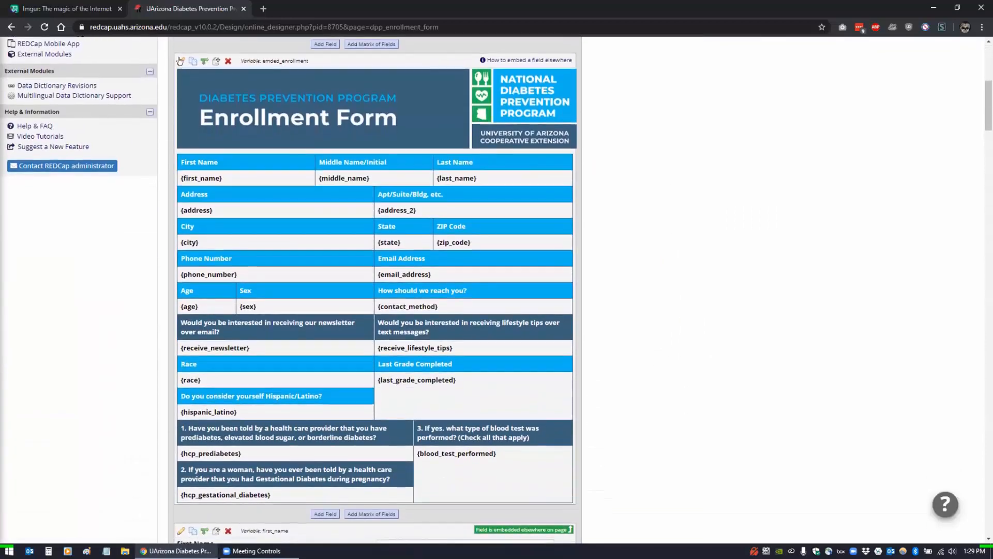
{"action": "left_click", "coordinate": [180, 60]}
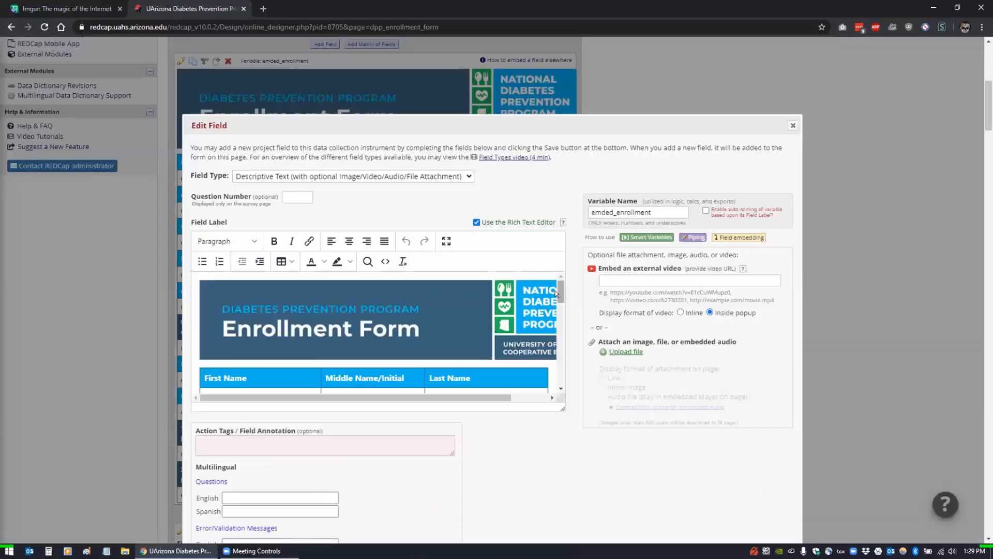
{"action": "scroll", "coordinate": [560, 295], "scroll_direction": "down", "scroll_amount": 1}
{"action": "left_click_drag", "start_coordinate": [559, 299], "coordinate": [559, 309]}
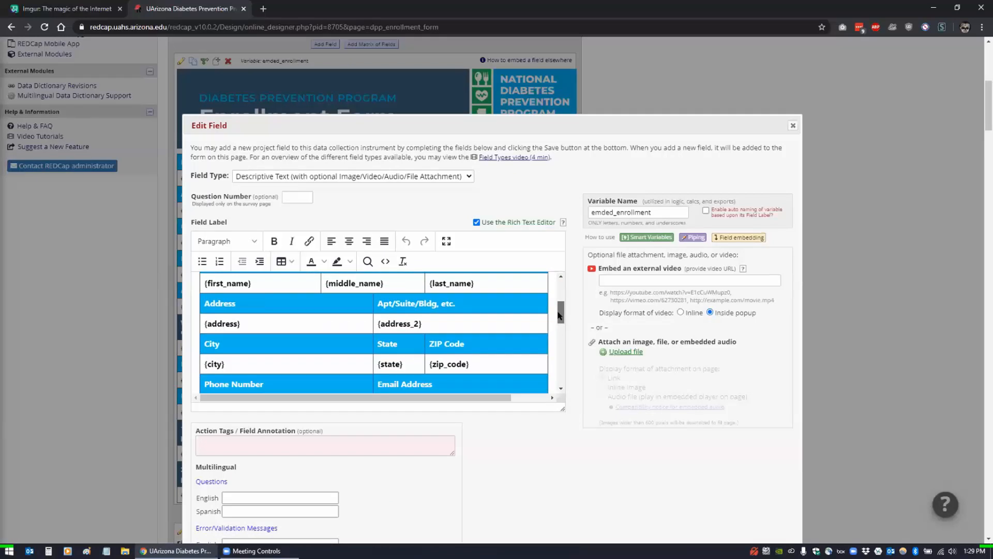
{"action": "scroll", "coordinate": [559, 315], "scroll_direction": "up", "scroll_amount": 3}
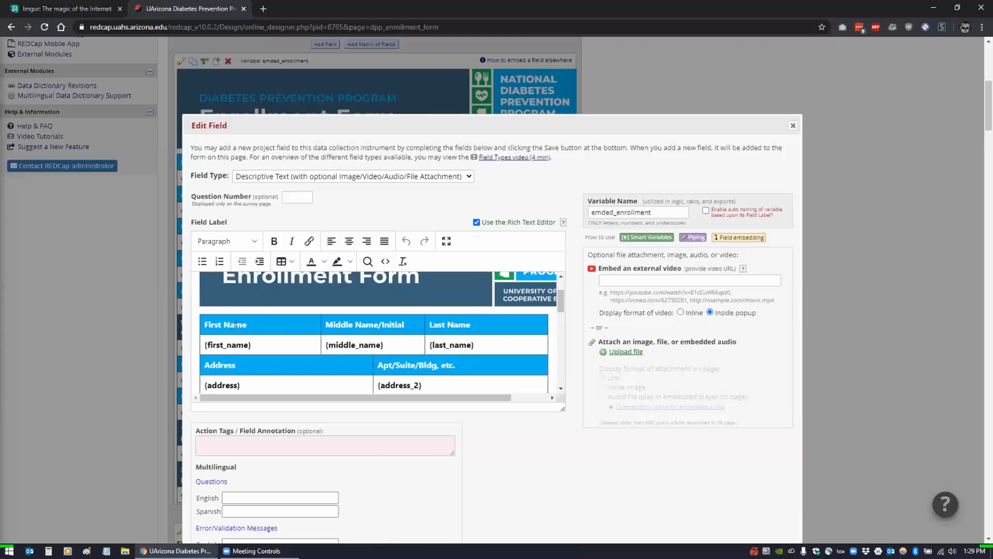
{"action": "left_click", "coordinate": [252, 343]}
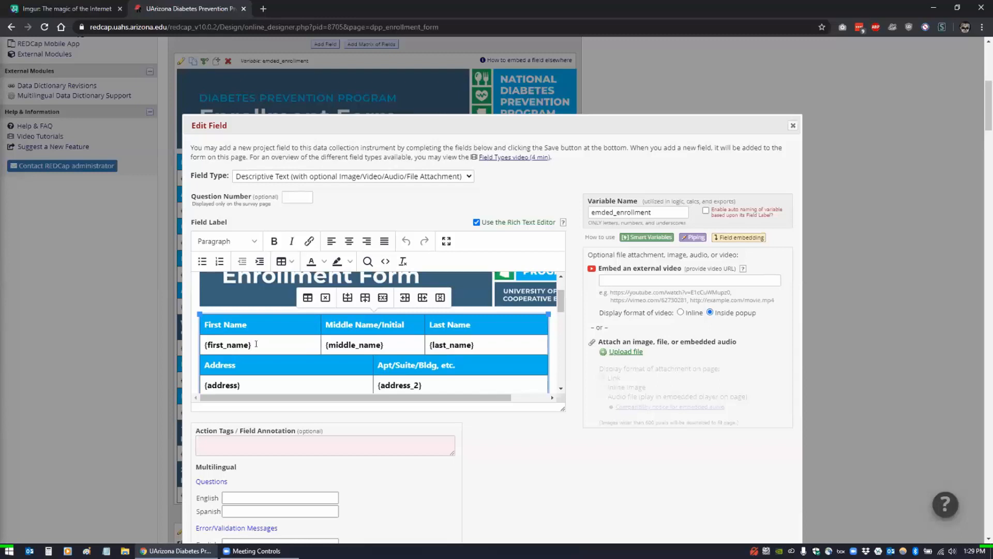
{"action": "left_click", "coordinate": [561, 389]}
{"action": "left_click", "coordinate": [561, 388]}
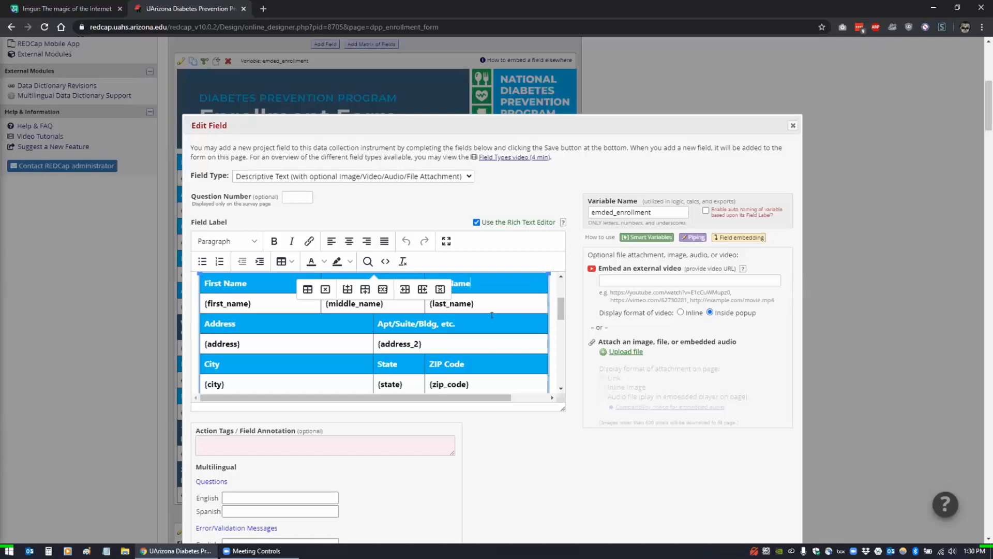
{"action": "scroll", "coordinate": [477, 318], "scroll_direction": "down", "scroll_amount": 4}
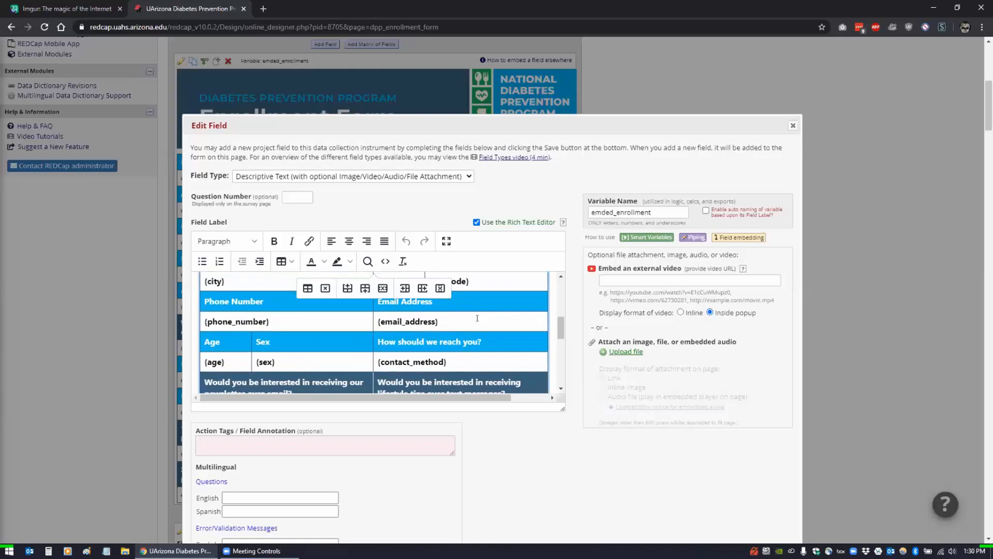
{"action": "scroll", "coordinate": [477, 318], "scroll_direction": "down", "scroll_amount": 1}
{"action": "scroll", "coordinate": [478, 318], "scroll_direction": "up", "scroll_amount": 3}
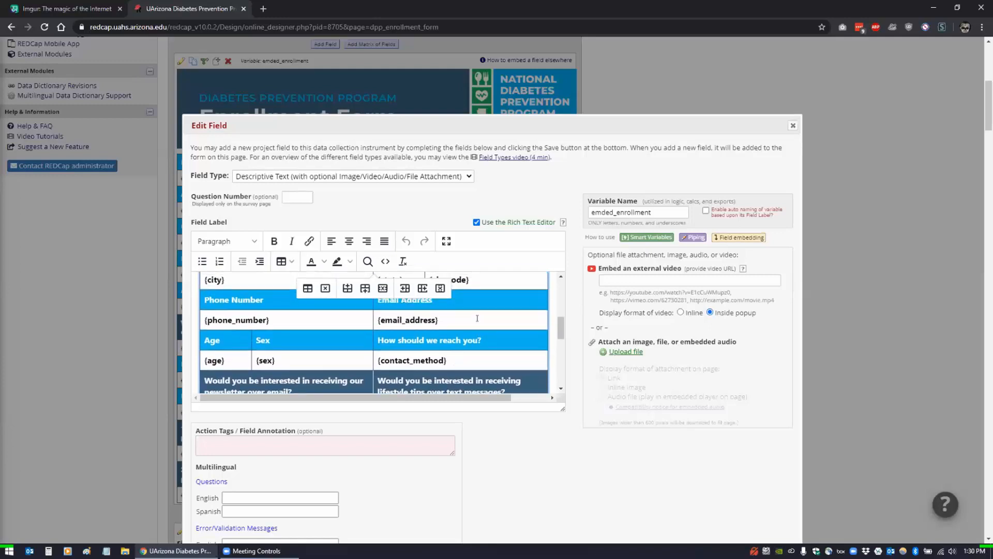
{"action": "scroll", "coordinate": [477, 318], "scroll_direction": "up", "scroll_amount": 3}
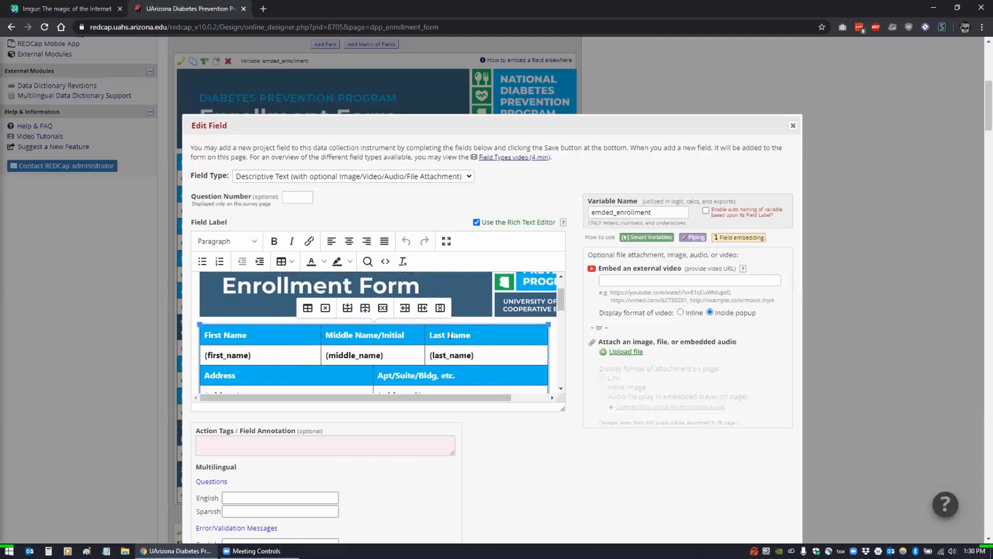
{"action": "scroll", "coordinate": [451, 335], "scroll_direction": "down", "scroll_amount": 2}
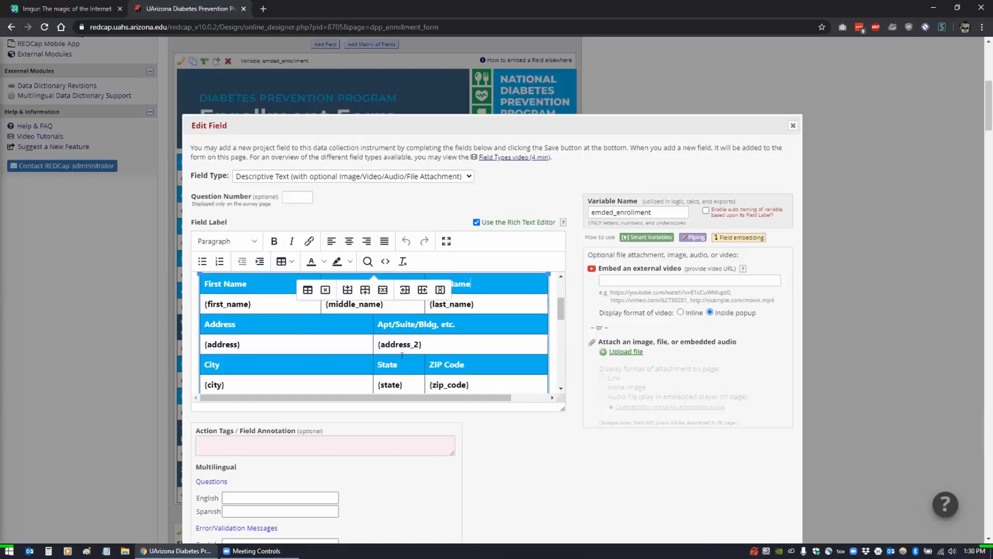
{"action": "scroll", "coordinate": [402, 356], "scroll_direction": "up", "scroll_amount": 3}
{"action": "scroll", "coordinate": [402, 357], "scroll_direction": "down", "scroll_amount": 3}
{"action": "scroll", "coordinate": [269, 344], "scroll_direction": "up", "scroll_amount": 1}
{"action": "scroll", "coordinate": [269, 344], "scroll_direction": "up", "scroll_amount": 1}
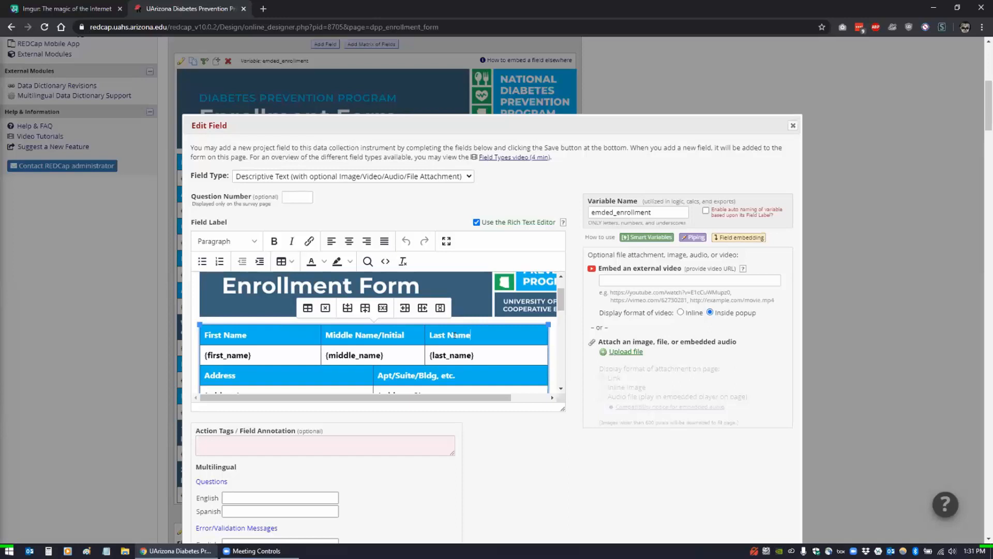
{"action": "scroll", "coordinate": [370, 337], "scroll_direction": "down", "scroll_amount": 3}
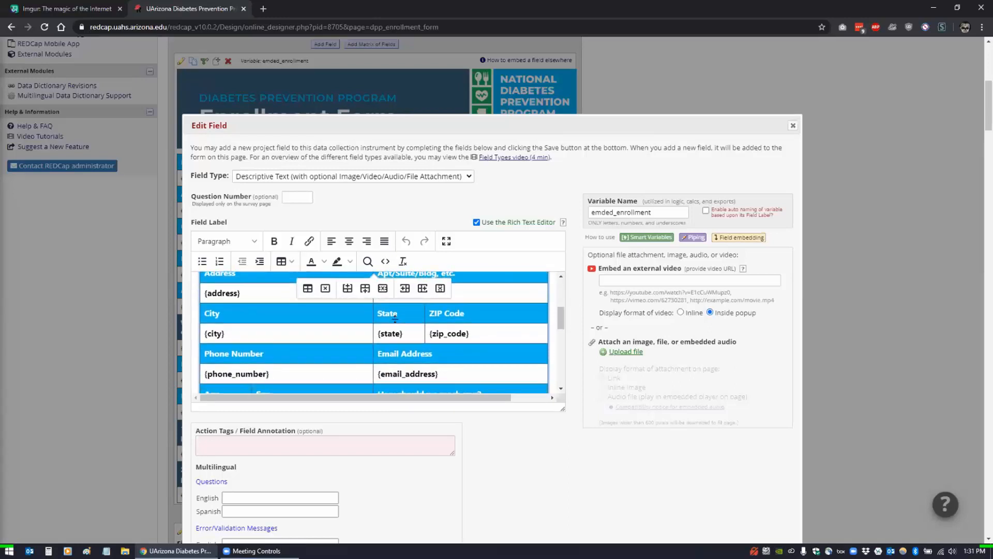
{"action": "scroll", "coordinate": [395, 319], "scroll_direction": "down", "scroll_amount": 3}
{"action": "scroll", "coordinate": [397, 319], "scroll_direction": "down", "scroll_amount": 2}
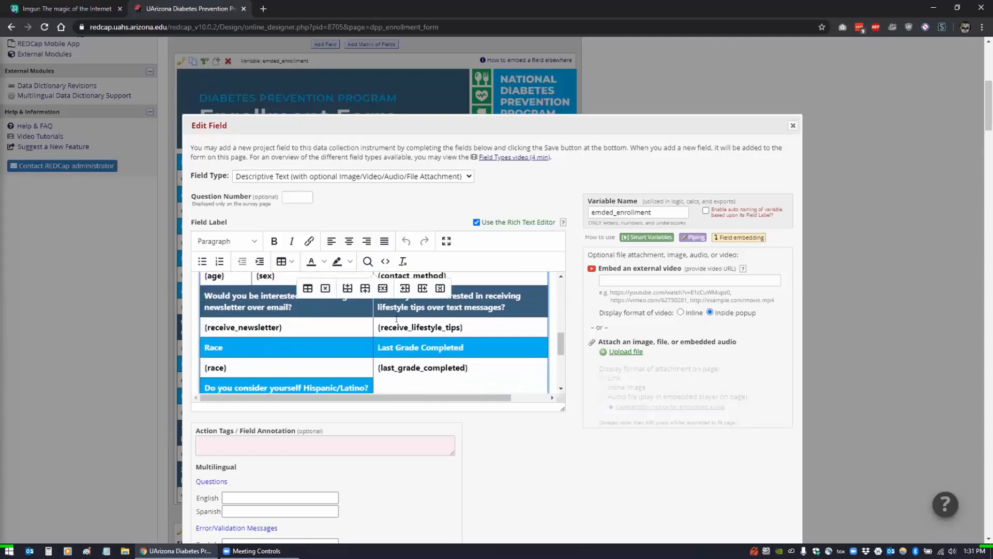
{"action": "scroll", "coordinate": [397, 319], "scroll_direction": "down", "scroll_amount": 2}
{"action": "scroll", "coordinate": [397, 319], "scroll_direction": "up", "scroll_amount": 1}
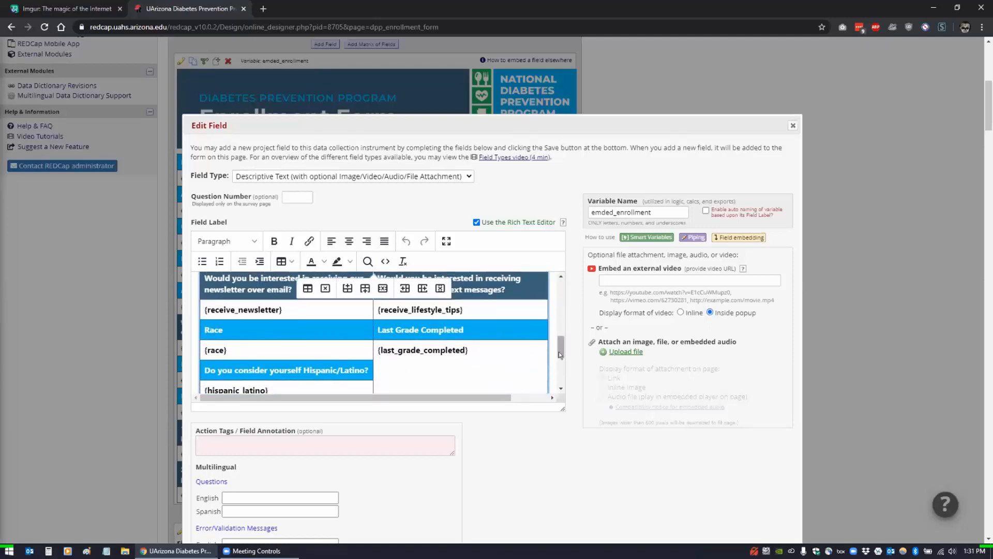
{"action": "scroll", "coordinate": [559, 352], "scroll_direction": "down", "scroll_amount": 1}
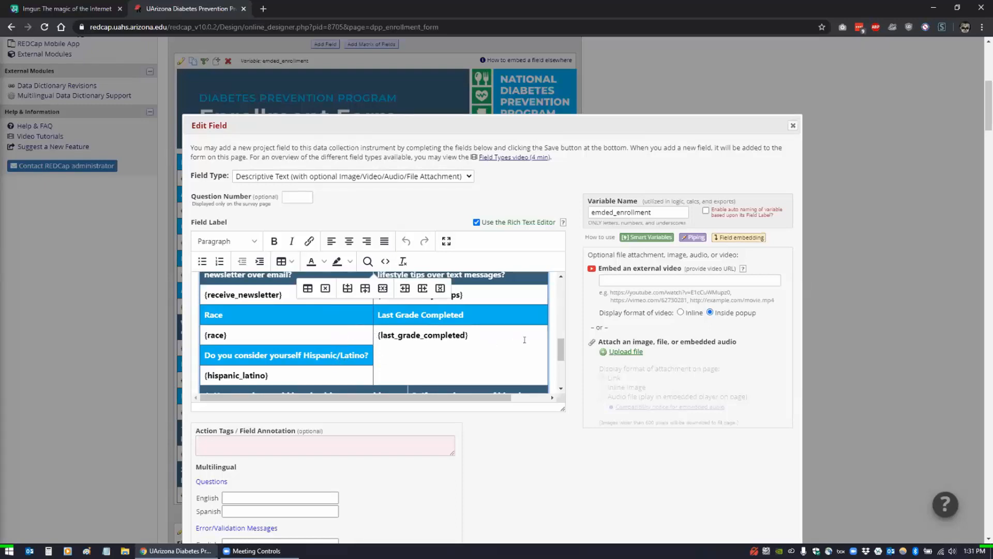
{"action": "left_click", "coordinate": [385, 261]}
{"action": "scroll", "coordinate": [319, 310], "scroll_direction": "down", "scroll_amount": 1}
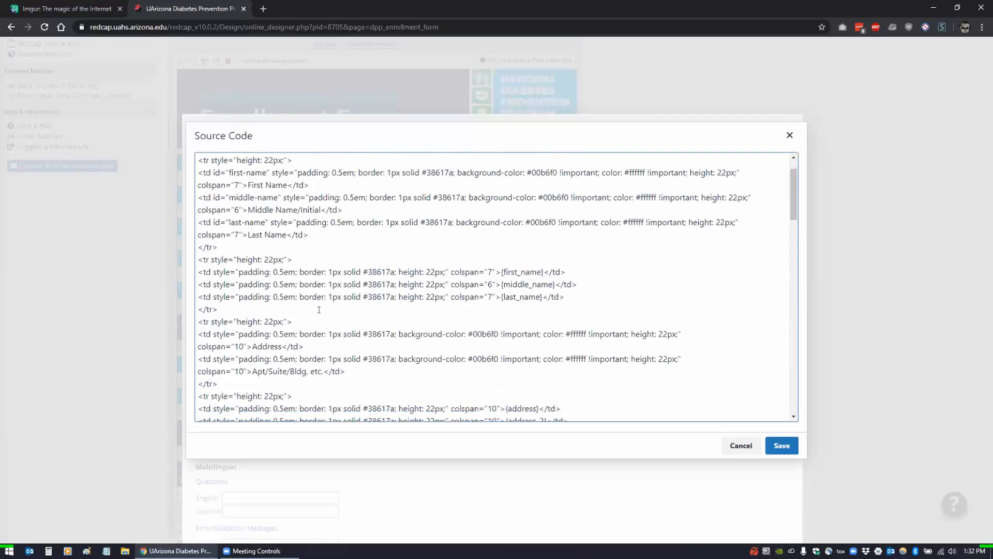
{"action": "left_click_drag", "start_coordinate": [451, 260], "coordinate": [478, 273]}
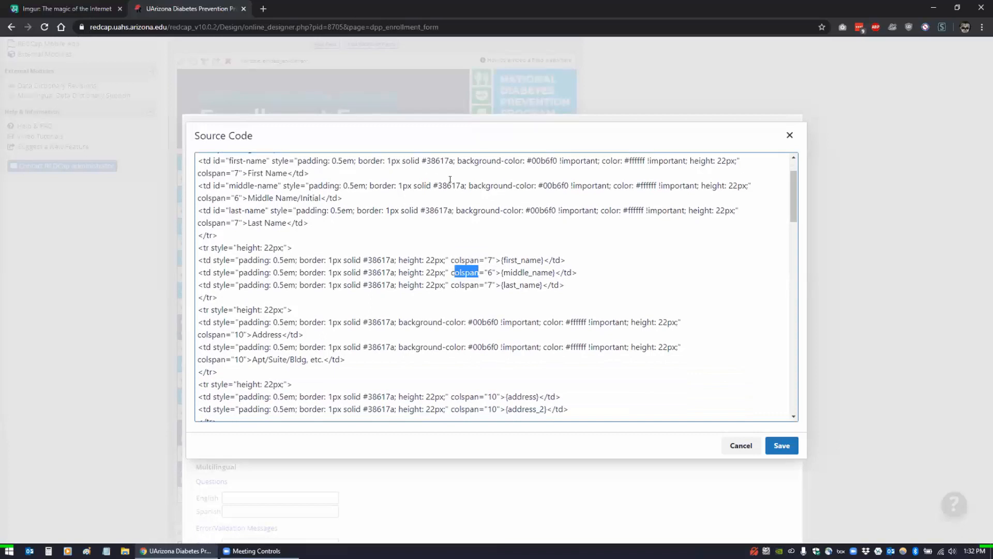
{"action": "left_click", "coordinate": [740, 446]}
{"action": "scroll", "coordinate": [413, 332], "scroll_direction": "down", "scroll_amount": 2}
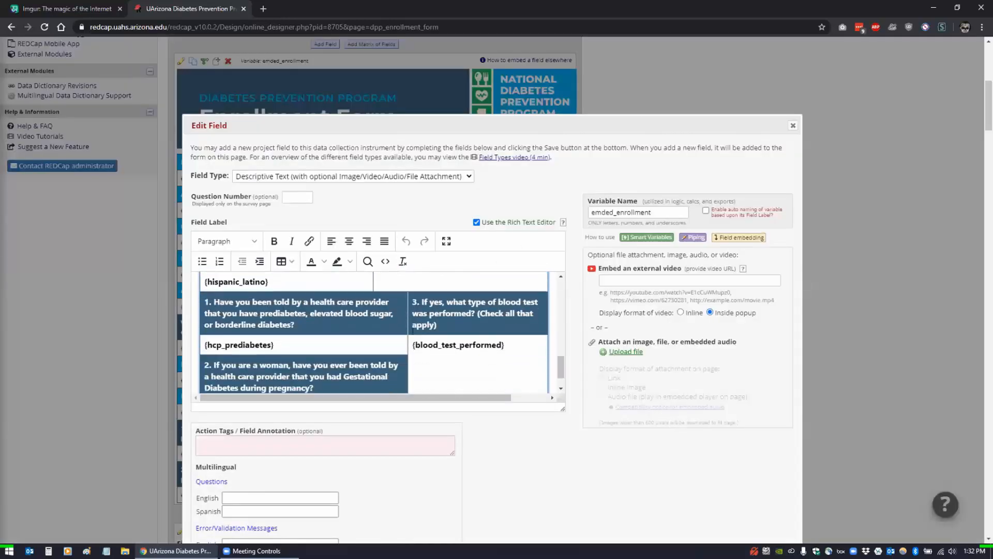
{"action": "scroll", "coordinate": [413, 333], "scroll_direction": "down", "scroll_amount": 1}
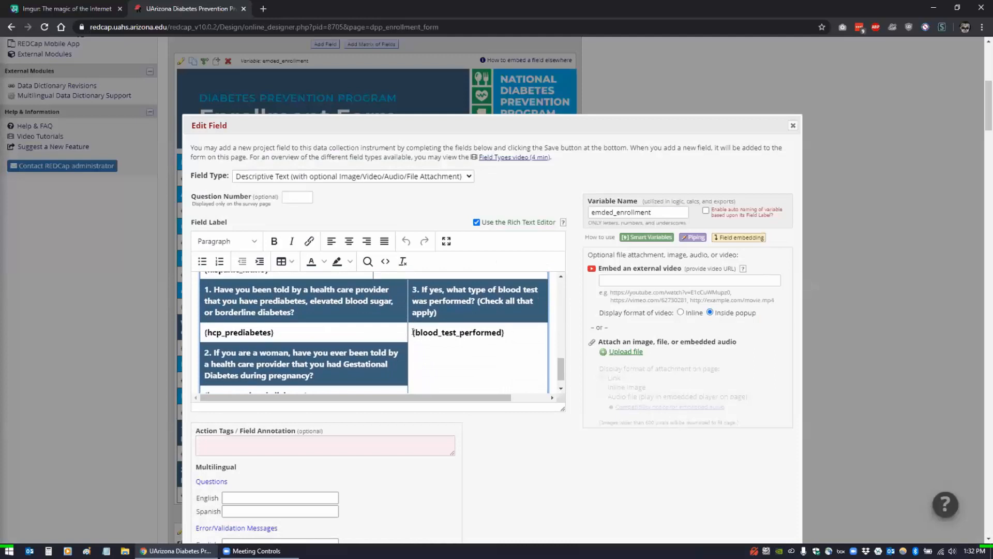
{"action": "scroll", "coordinate": [414, 334], "scroll_direction": "down", "scroll_amount": 1}
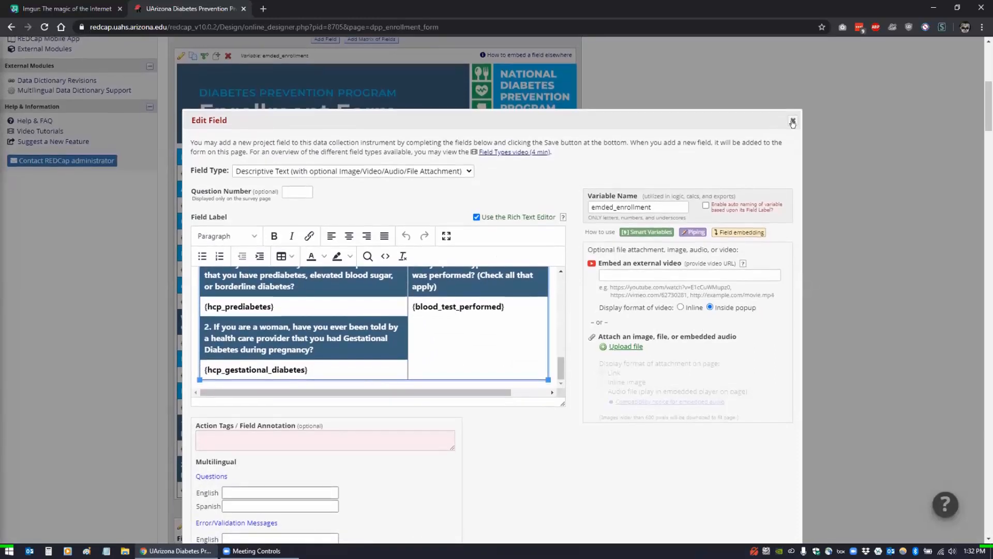
- Close the field editor and launch the public survey from Survey Distribution Tools
{"action": "left_click", "coordinate": [793, 122]}
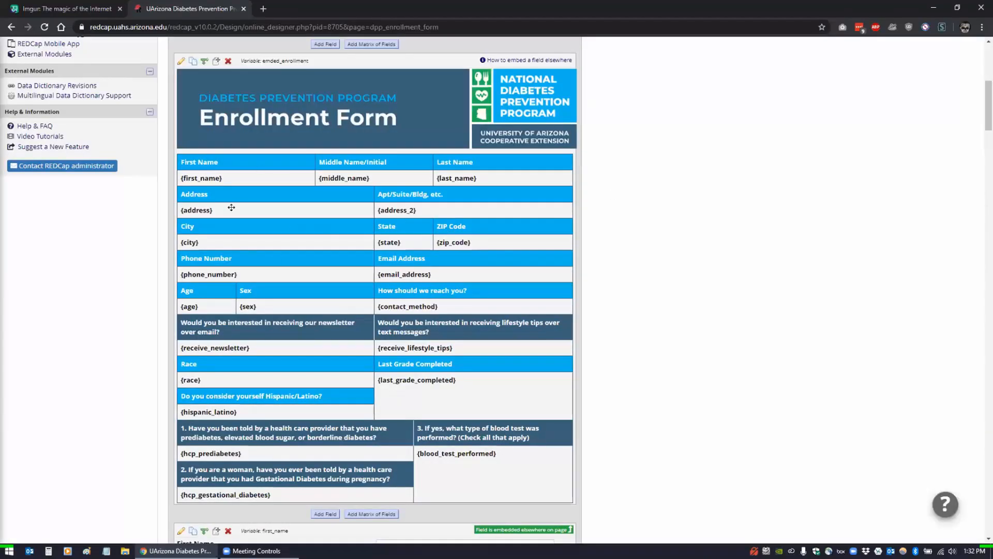
{"action": "scroll", "coordinate": [107, 265], "scroll_direction": "up", "scroll_amount": 5}
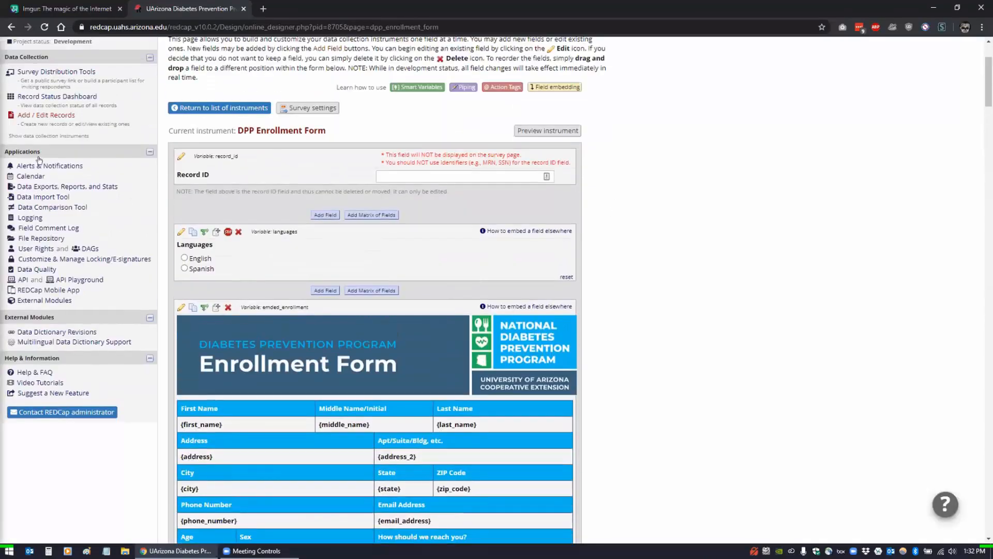
{"action": "scroll", "coordinate": [38, 160], "scroll_direction": "up", "scroll_amount": 1}
{"action": "left_click", "coordinate": [47, 80]}
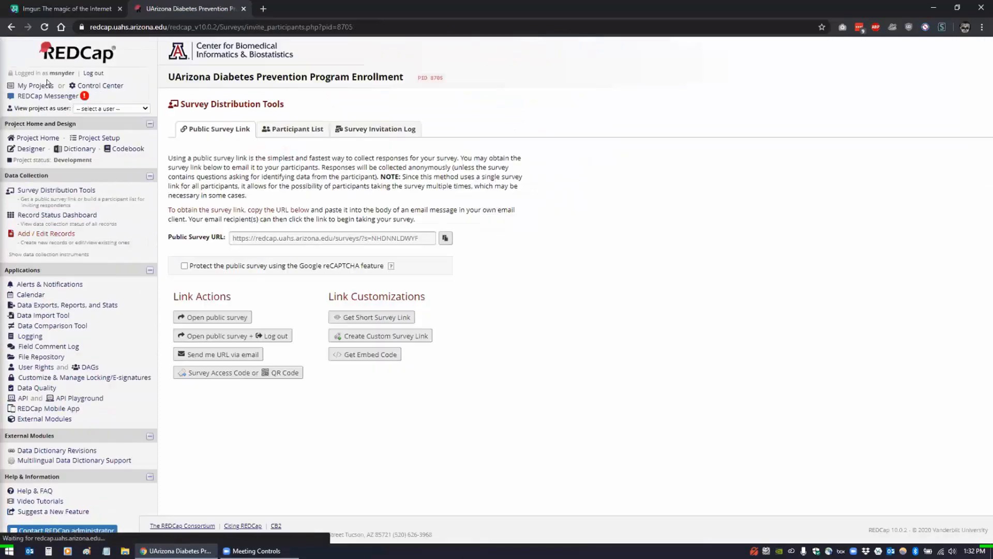
{"action": "left_click", "coordinate": [211, 320]}
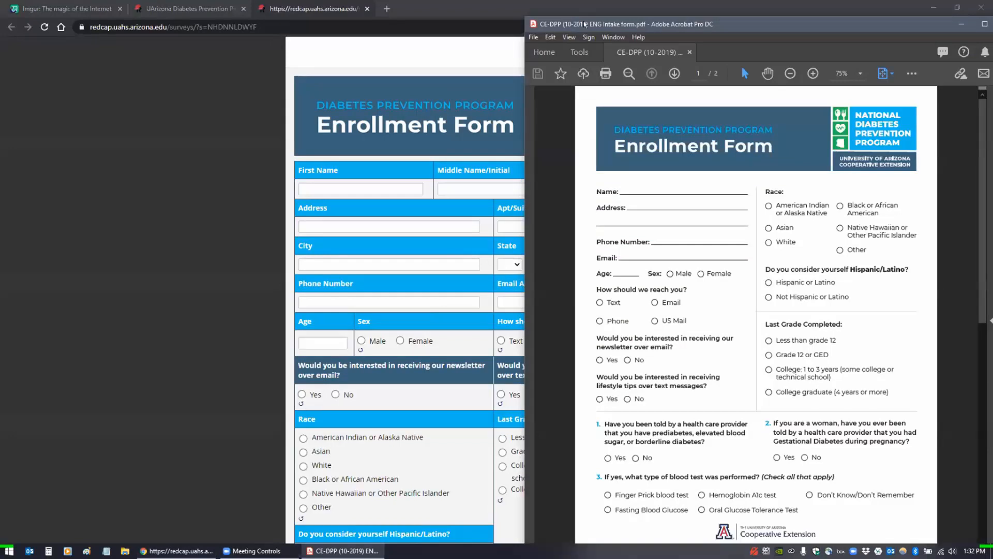
- Scroll through the public Enrollment Form survey to its bottom
{"action": "left_click_drag", "start_coordinate": [585, 25], "coordinate": [992, 24]}
{"action": "scroll", "coordinate": [188, 366], "scroll_direction": "down", "scroll_amount": 2}
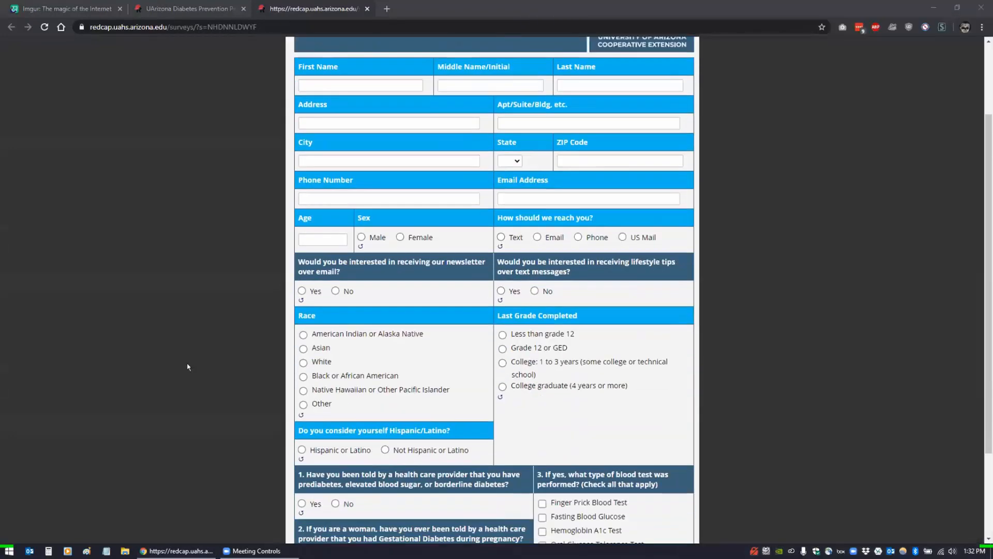
{"action": "scroll", "coordinate": [437, 383], "scroll_direction": "down", "scroll_amount": 1}
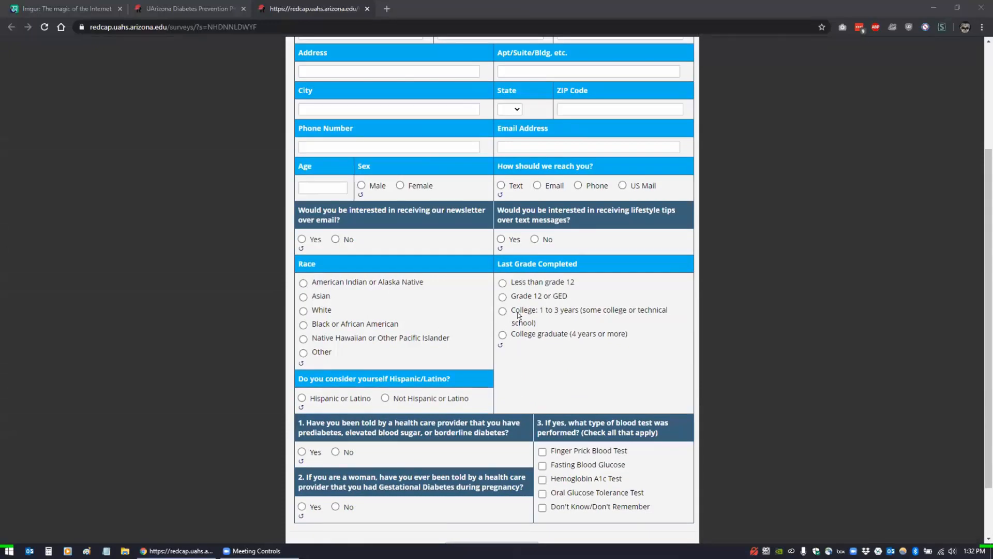
{"action": "scroll", "coordinate": [502, 391], "scroll_direction": "down", "scroll_amount": 2}
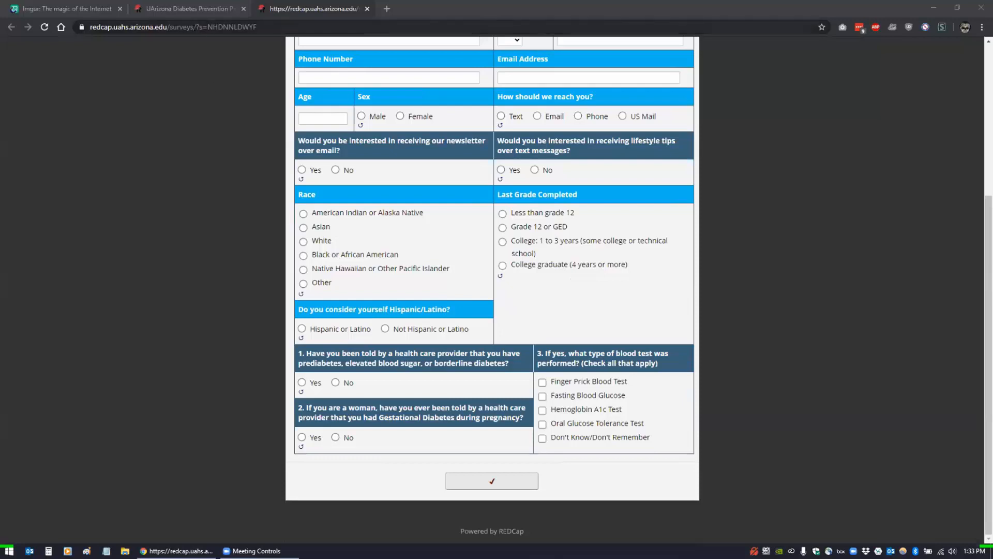
- Return to the project tab and reopen the DPP Enrollment Form in the Online Designer
{"action": "left_click", "coordinate": [197, 10]}
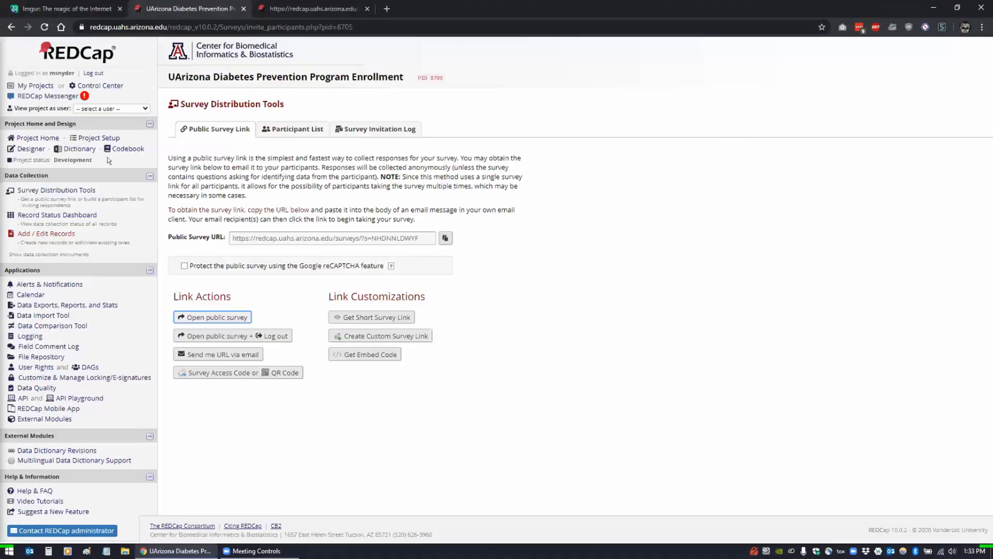
{"action": "left_click", "coordinate": [30, 150]}
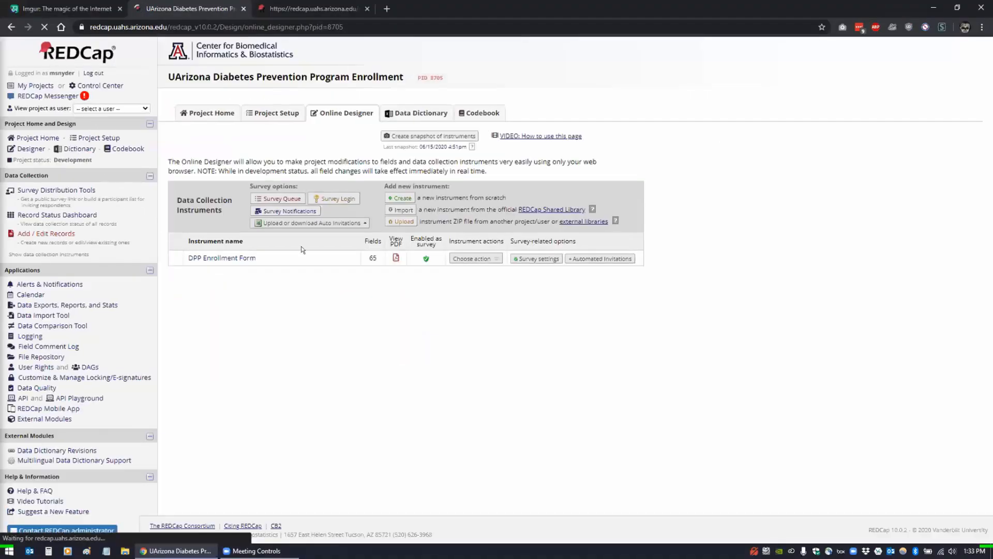
{"action": "left_click", "coordinate": [228, 257]}
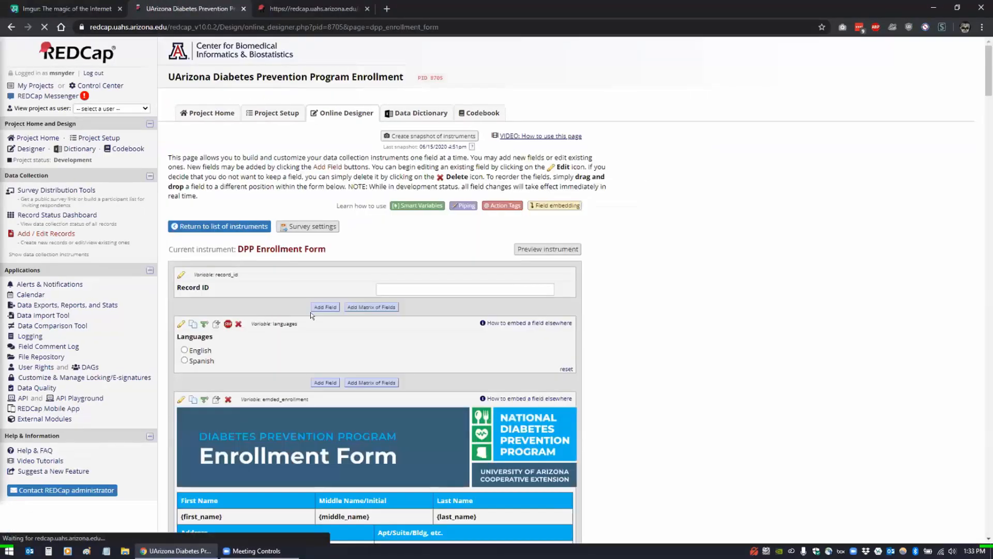
{"action": "scroll", "coordinate": [218, 321], "scroll_direction": "down", "scroll_amount": 3}
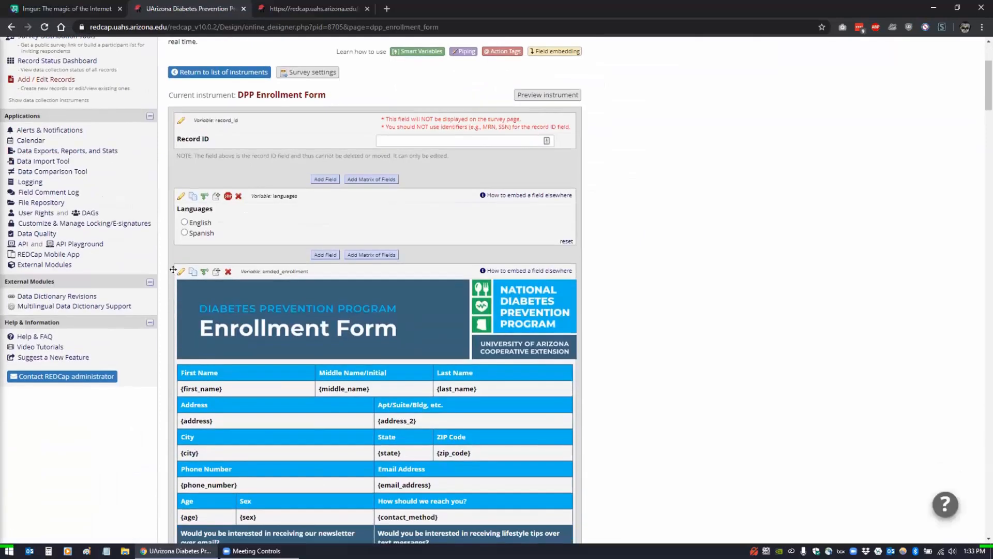
- Inspect the HTML source of the emded_enrollment field label, then cancel without changes
{"action": "left_click", "coordinate": [181, 271]}
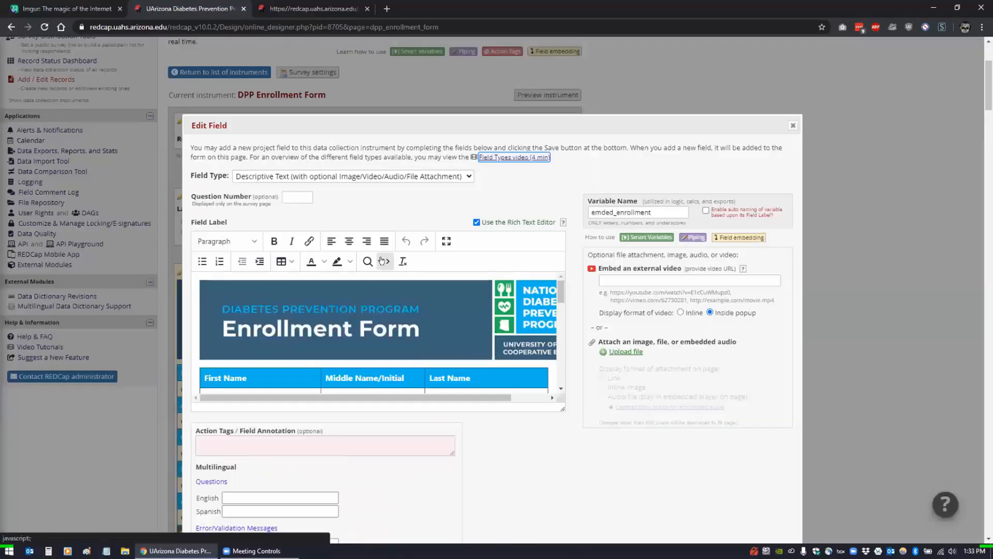
{"action": "left_click", "coordinate": [385, 261]}
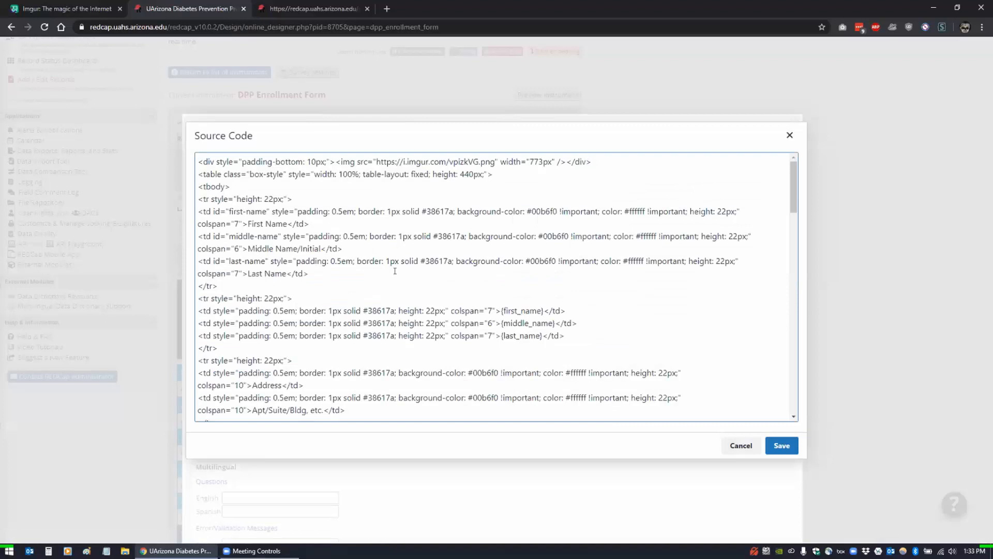
{"action": "scroll", "coordinate": [395, 271], "scroll_direction": "down", "scroll_amount": 8}
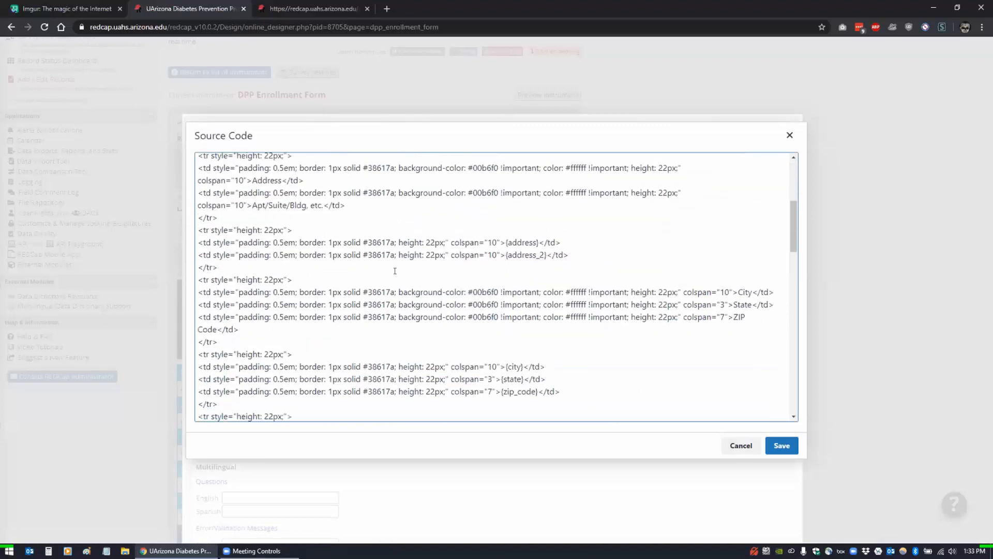
{"action": "scroll", "coordinate": [395, 271], "scroll_direction": "down", "scroll_amount": 1}
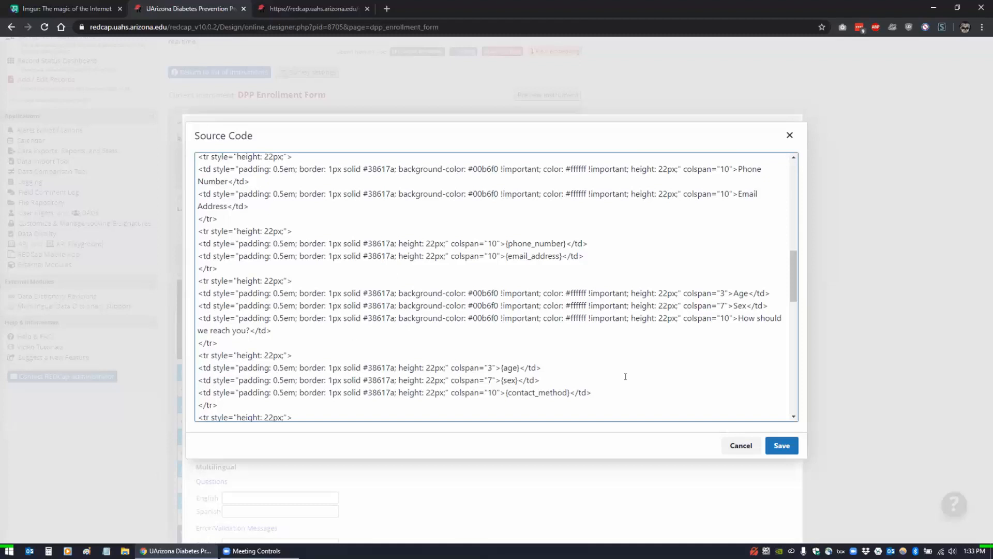
{"action": "left_click", "coordinate": [741, 445]}
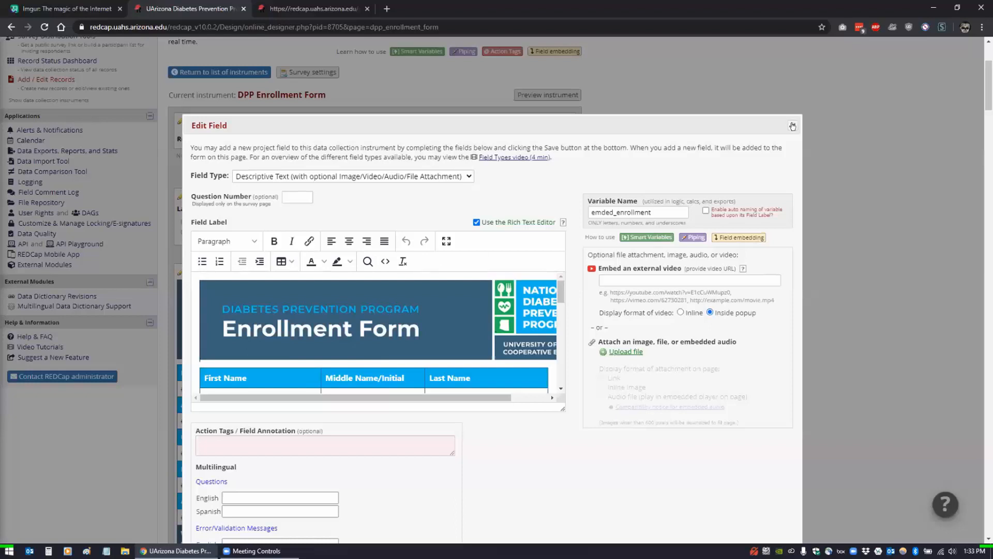
{"action": "left_click", "coordinate": [324, 9]}
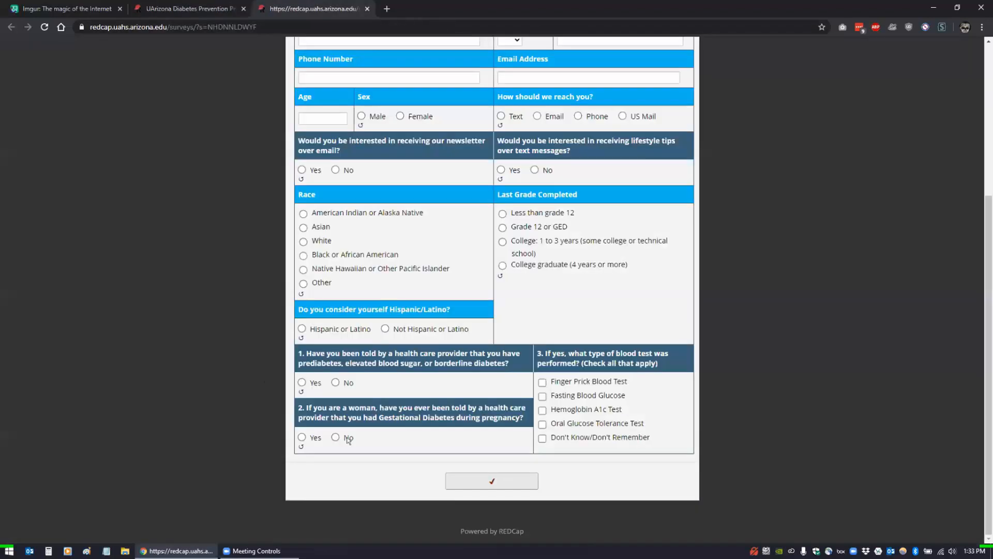
{"action": "left_click", "coordinate": [503, 476]}
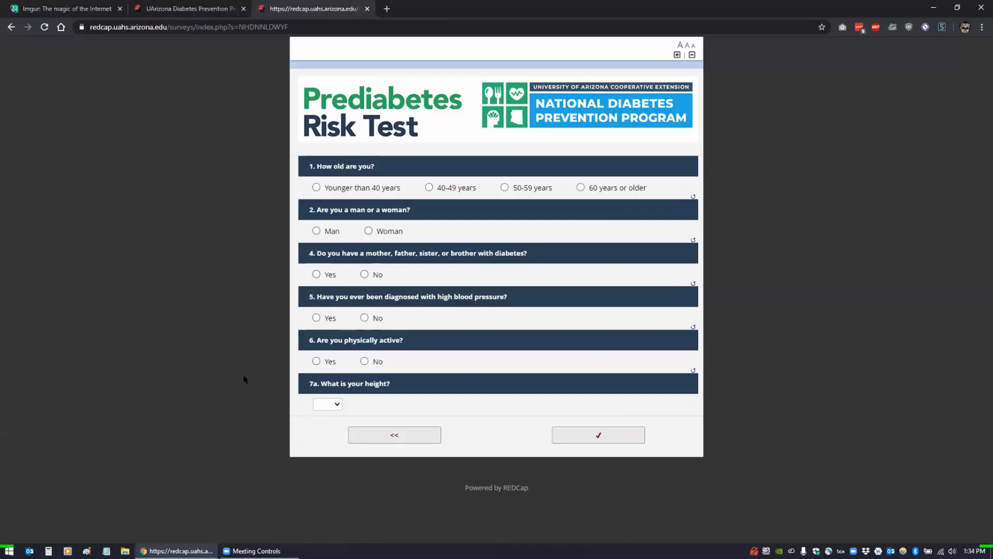
{"action": "left_click", "coordinate": [378, 439]}
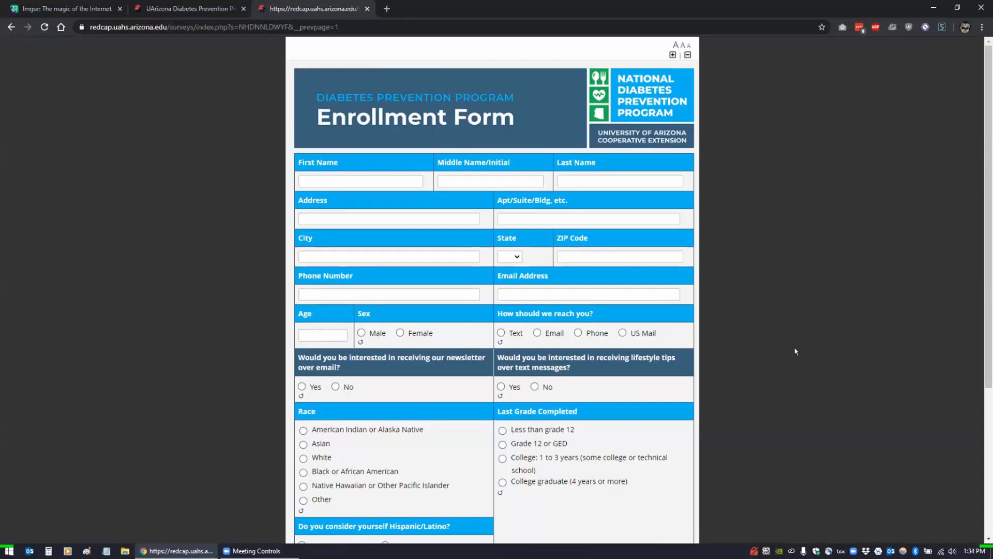
{"action": "scroll", "coordinate": [796, 351], "scroll_direction": "down", "scroll_amount": 3}
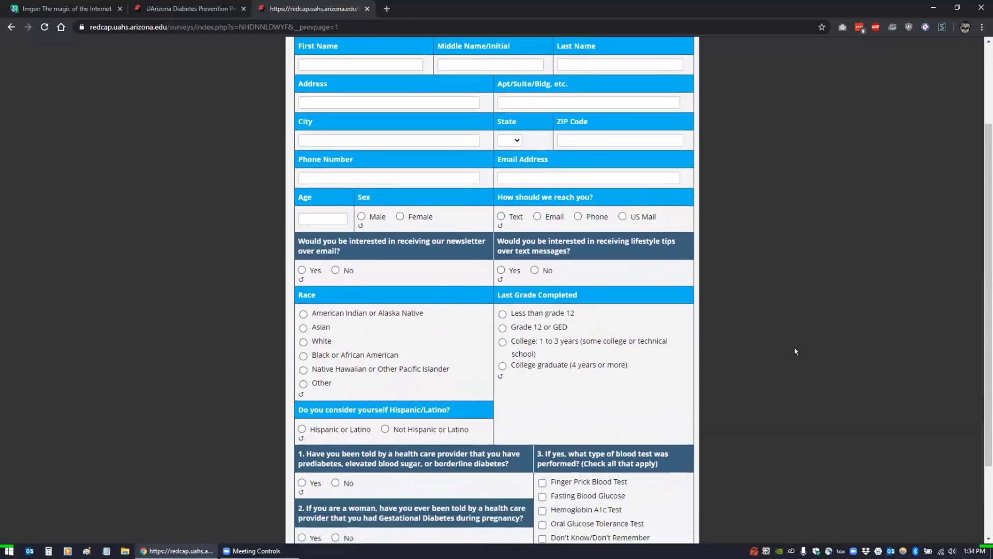
{"action": "scroll", "coordinate": [795, 351], "scroll_direction": "down", "scroll_amount": 2}
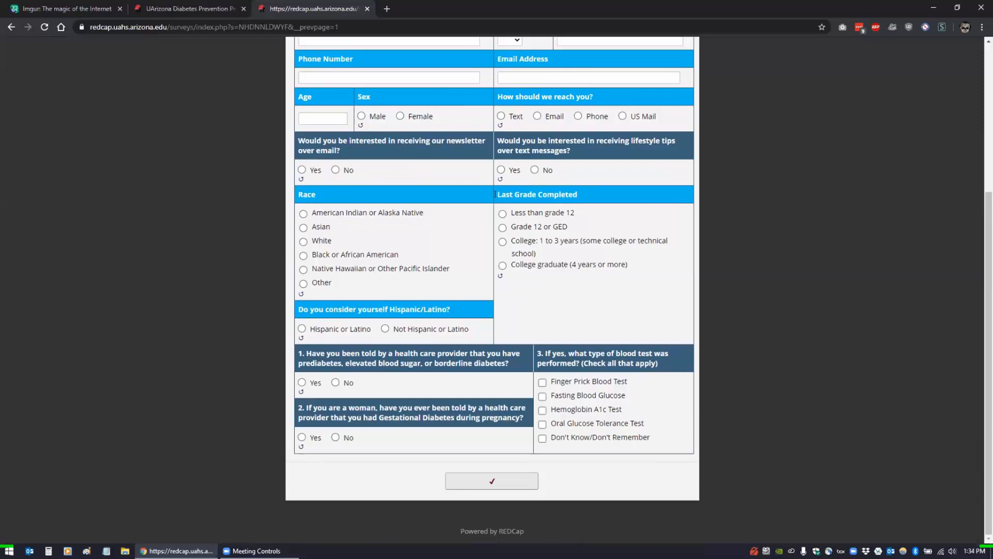
{"action": "left_click_drag", "start_coordinate": [495, 194], "coordinate": [580, 190]}
{"action": "left_click", "coordinate": [741, 200]}
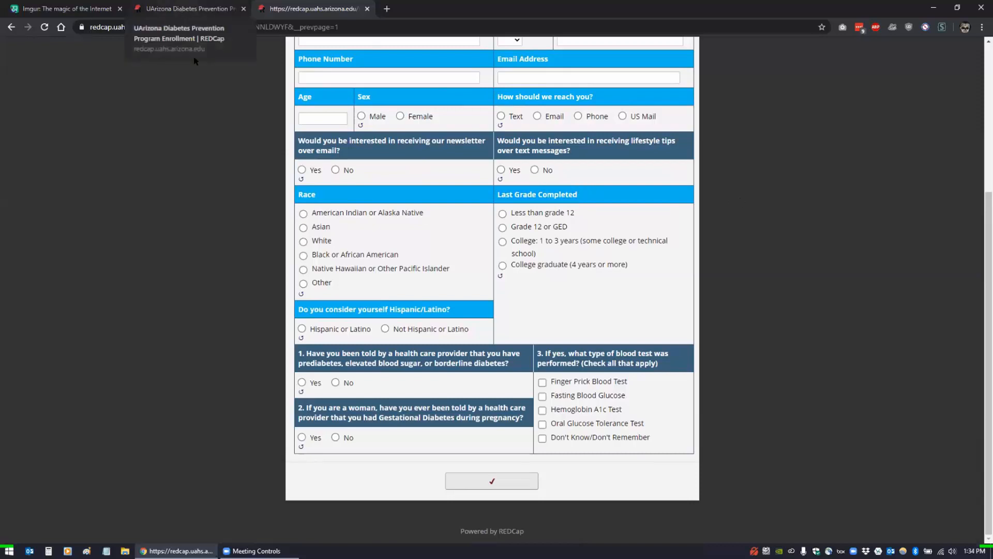
{"action": "left_click", "coordinate": [179, 10]}
{"action": "left_click_drag", "start_coordinate": [561, 293], "coordinate": [560, 306]}
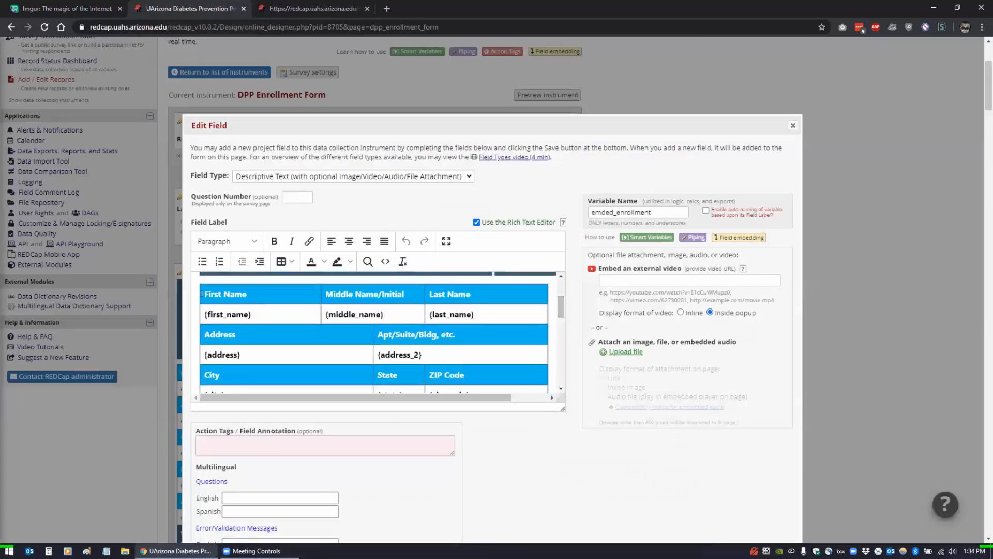
{"action": "left_click_drag", "start_coordinate": [203, 294], "coordinate": [253, 292]}
{"action": "left_click", "coordinate": [265, 295]}
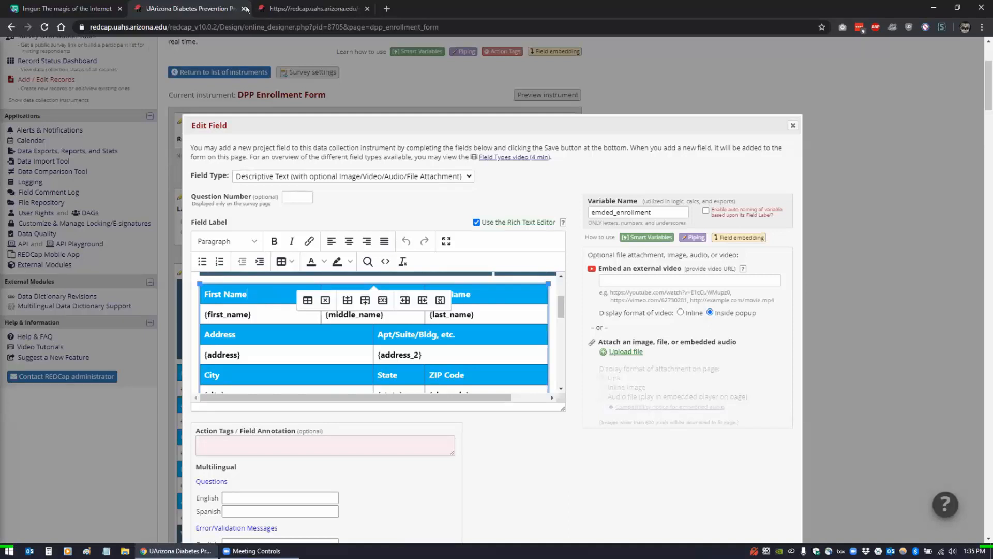
{"action": "left_click", "coordinate": [290, 9]}
{"action": "scroll", "coordinate": [157, 226], "scroll_direction": "up", "scroll_amount": 2}
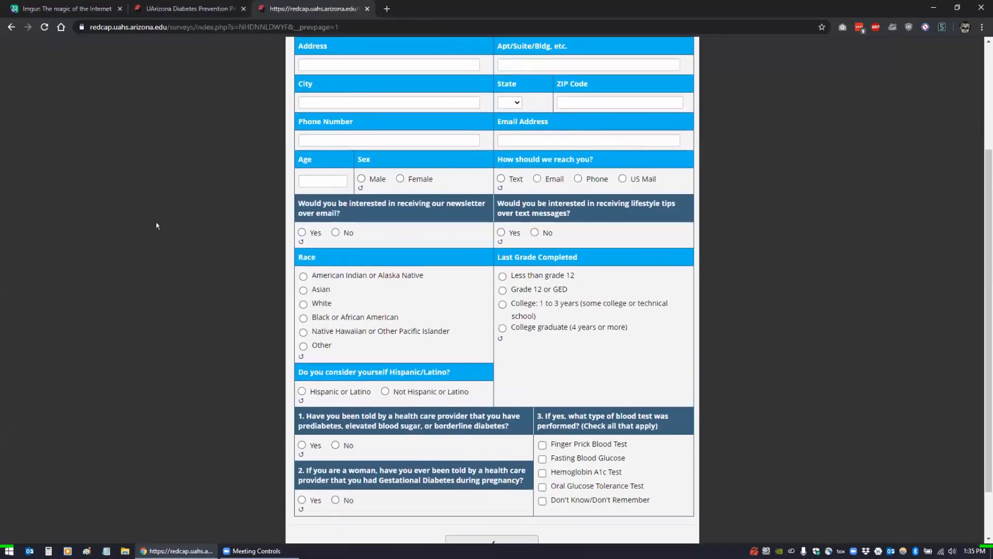
{"action": "scroll", "coordinate": [156, 226], "scroll_direction": "up", "scroll_amount": 2}
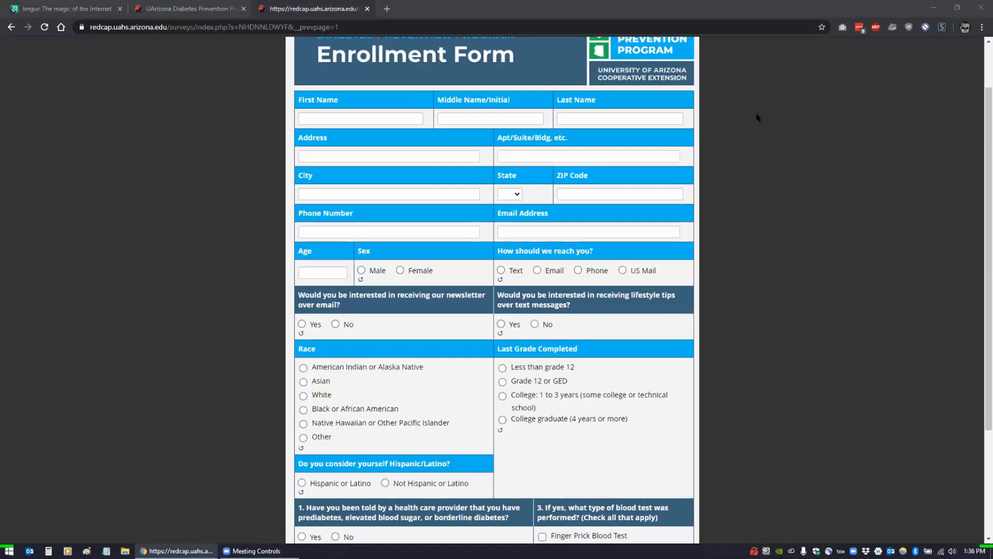
{"action": "scroll", "coordinate": [758, 118], "scroll_direction": "up", "scroll_amount": 2}
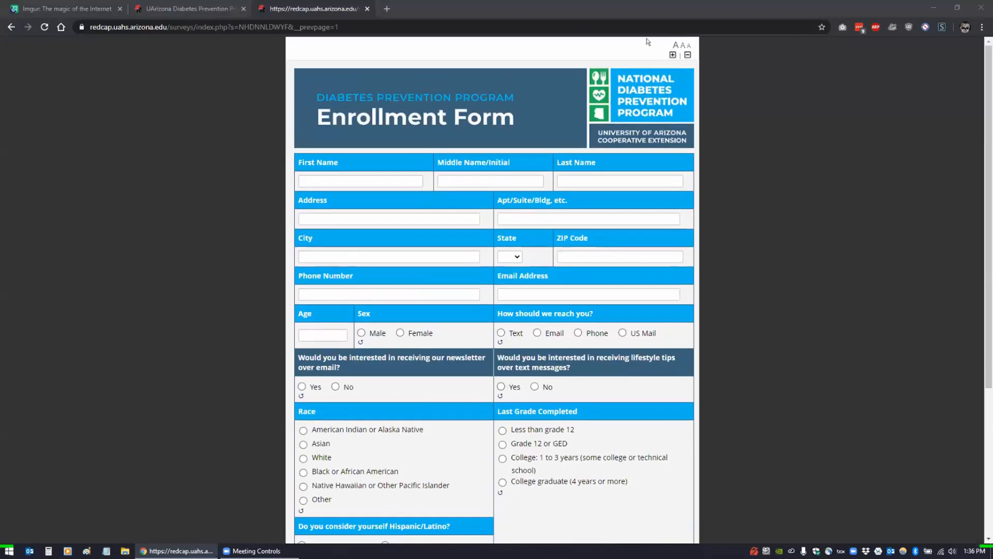
{"action": "left_click", "coordinate": [201, 8]}
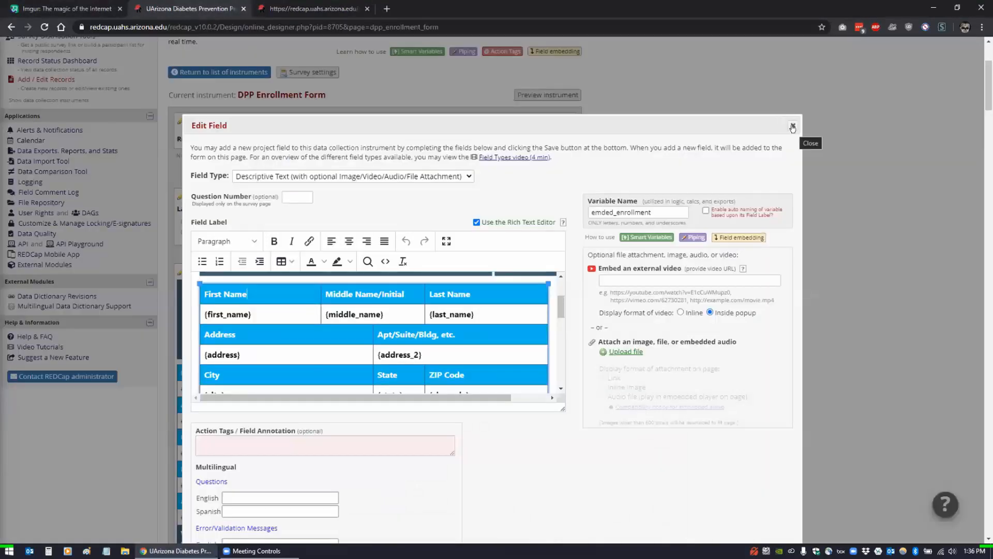
- Close the field editor, then submit the public survey's Enrollment Form page
{"action": "left_click", "coordinate": [792, 128]}
{"action": "scroll", "coordinate": [647, 261], "scroll_direction": "down", "scroll_amount": 3}
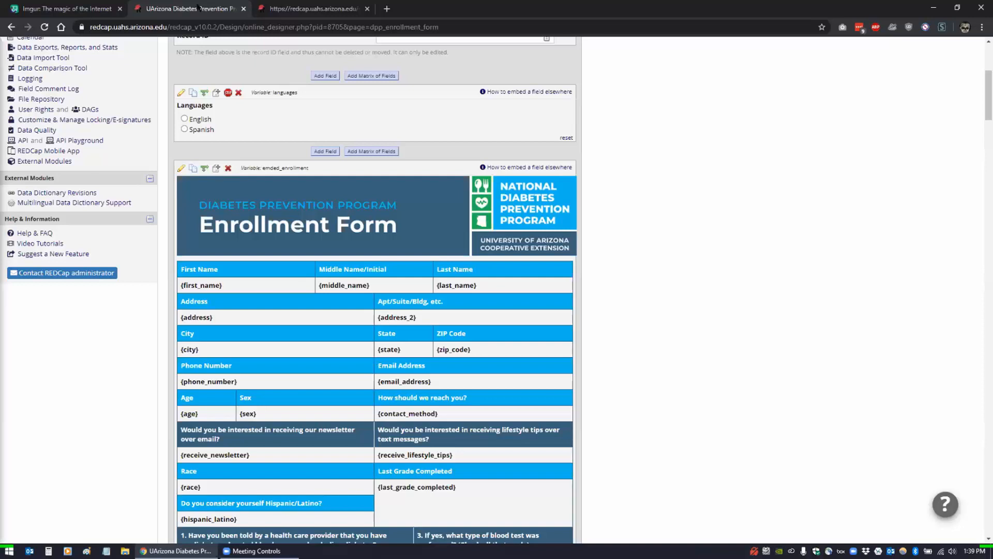
{"action": "left_click", "coordinate": [290, 8]}
{"action": "scroll", "coordinate": [207, 324], "scroll_direction": "down", "scroll_amount": 10}
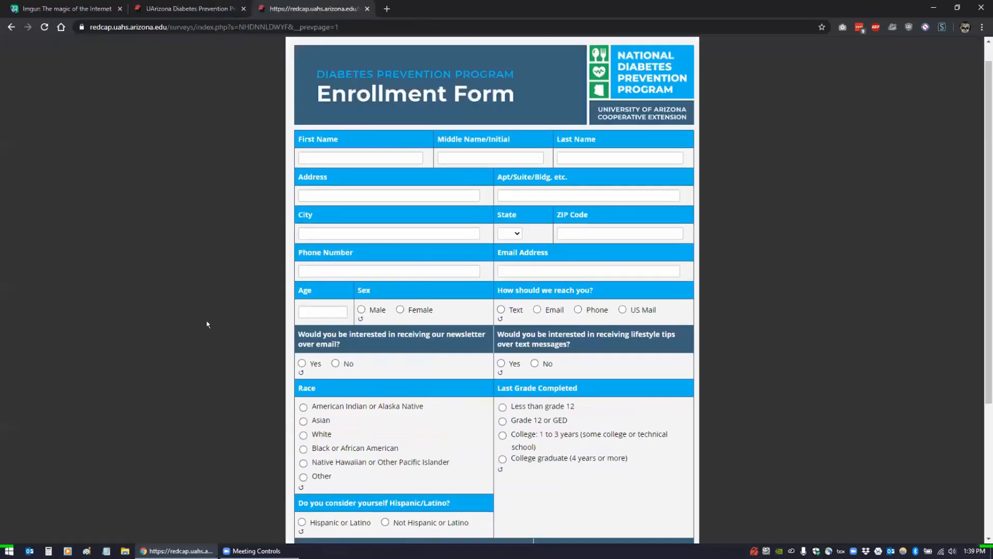
{"action": "left_click", "coordinate": [448, 481]}
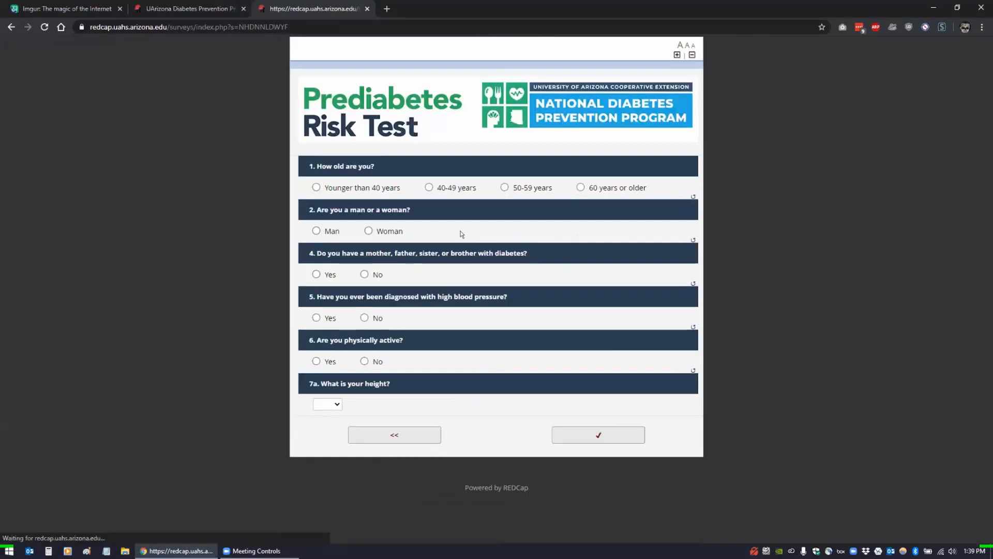
- Answer Woman then Man to check the gestational diabetes question toggles, and try height 5'0"
{"action": "left_click", "coordinate": [368, 232]}
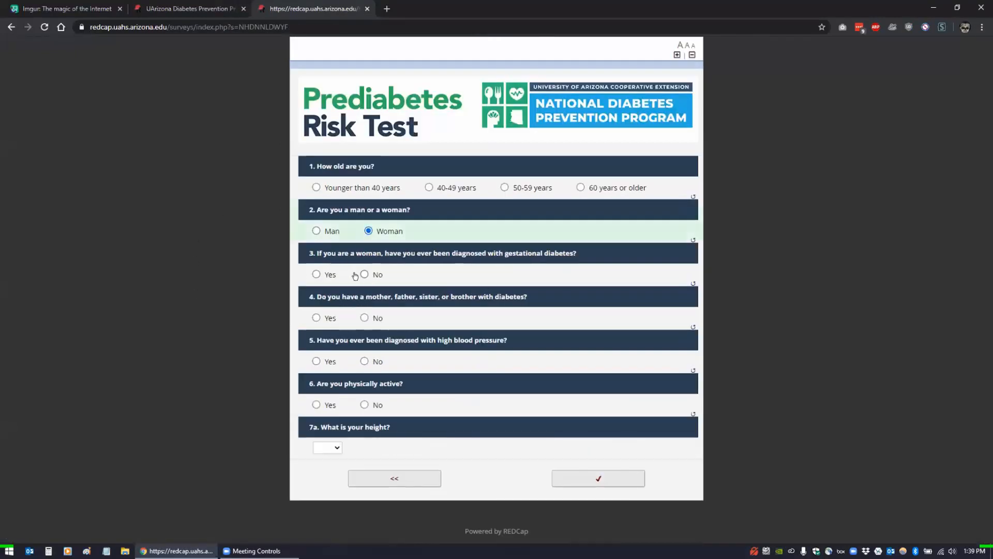
{"action": "left_click", "coordinate": [316, 231]}
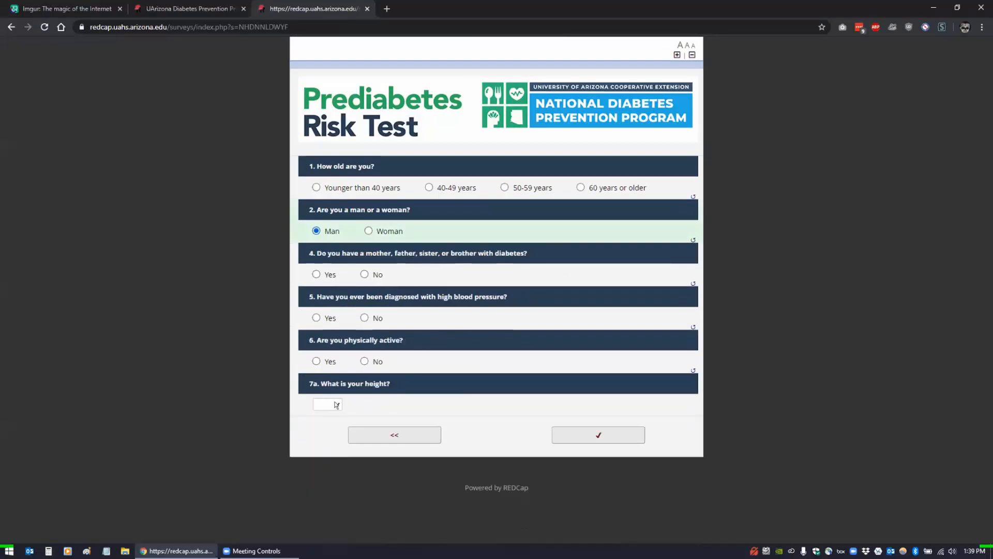
{"action": "left_click", "coordinate": [328, 403]}
{"action": "left_click", "coordinate": [322, 226]}
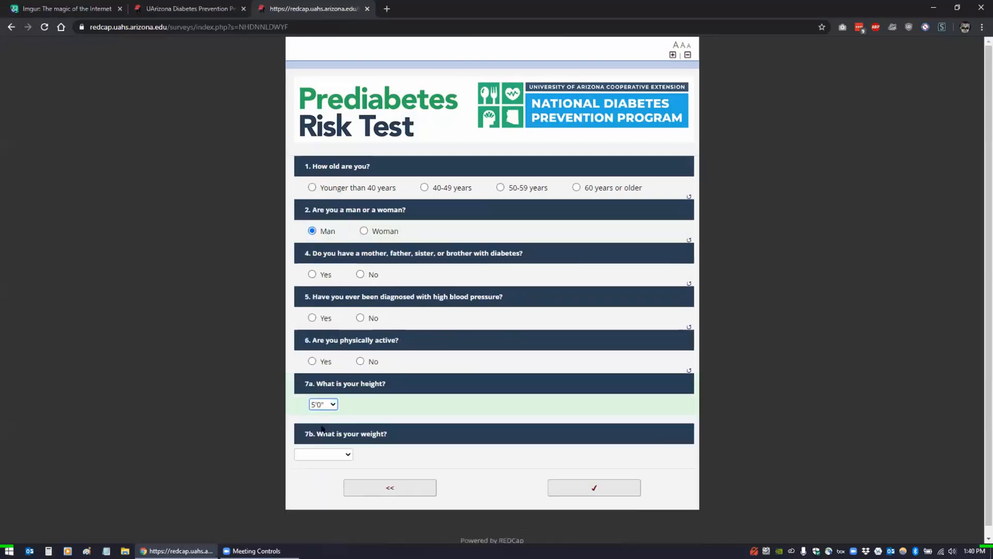
{"action": "scroll", "coordinate": [318, 440], "scroll_direction": "down", "scroll_amount": 1}
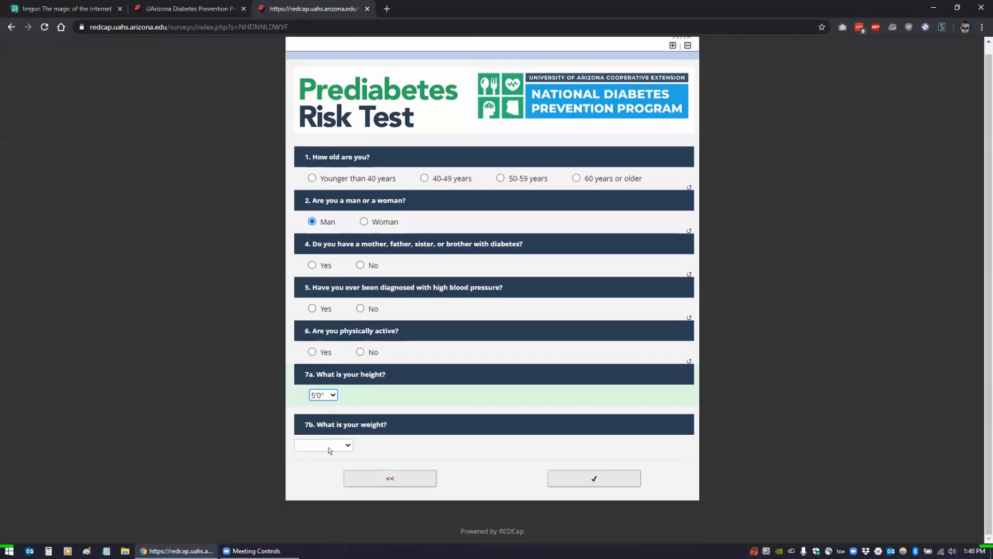
- Change the height to 6'3" and look at the weight ranges without choosing one
{"action": "left_click", "coordinate": [319, 396]}
{"action": "left_click", "coordinate": [318, 372]}
{"action": "left_click", "coordinate": [340, 446]}
{"action": "left_click", "coordinate": [263, 408]}
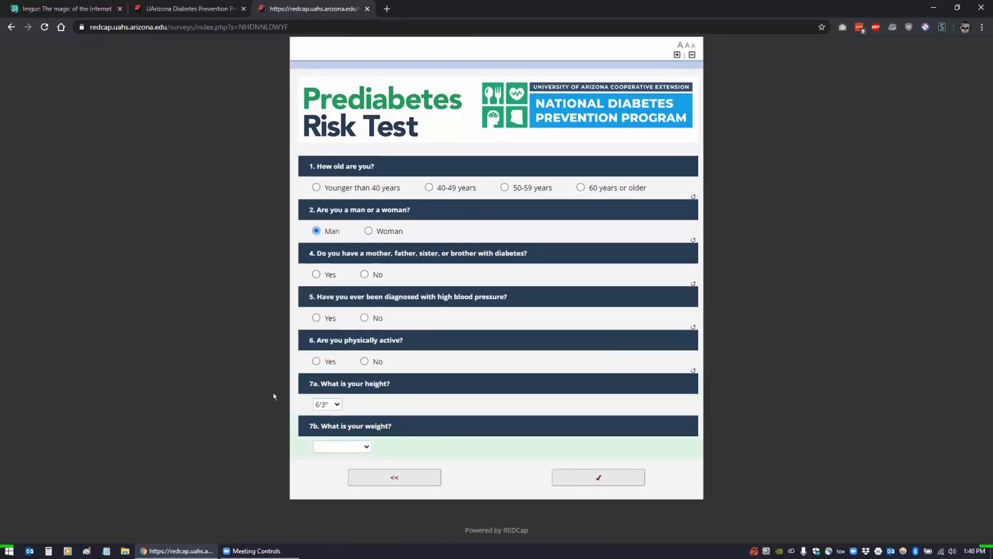